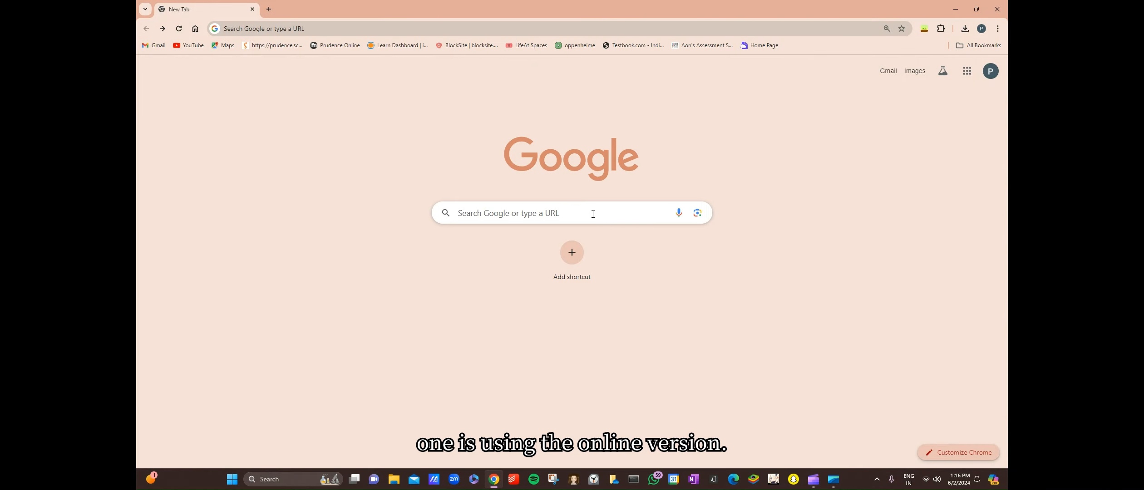
Search Google for "microsoft 365"
left_click(593, 214)
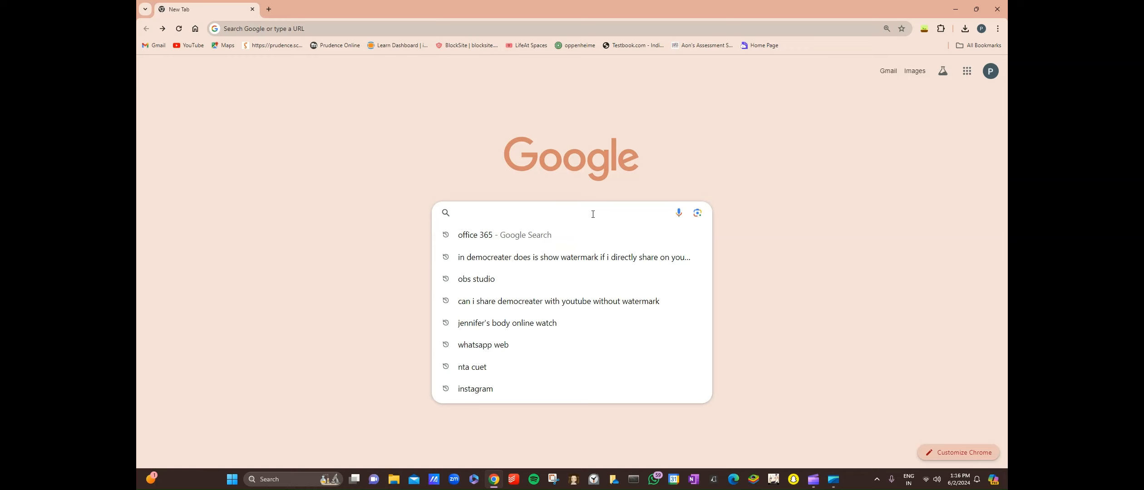
type("mci")
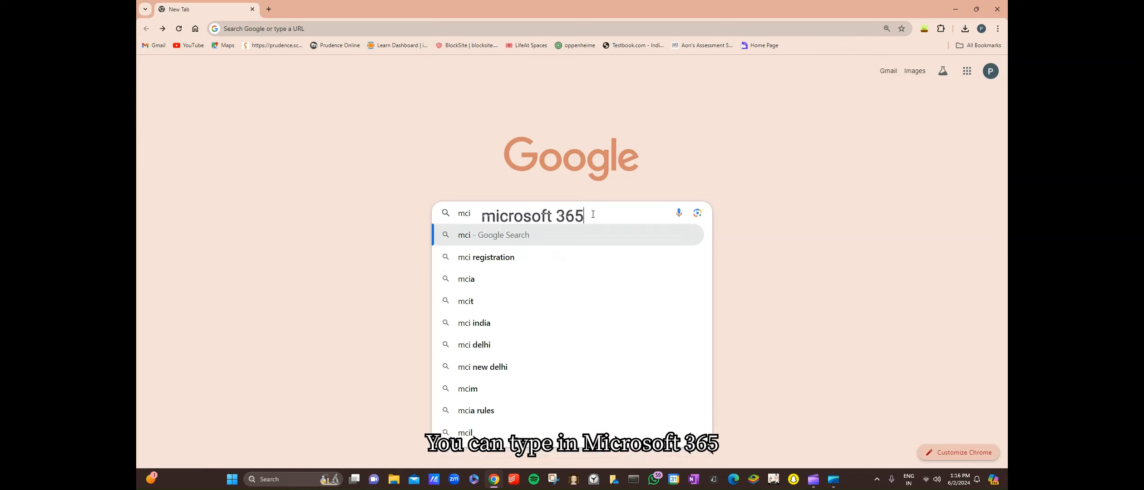
key("BackSpace")
key("BackSpace")
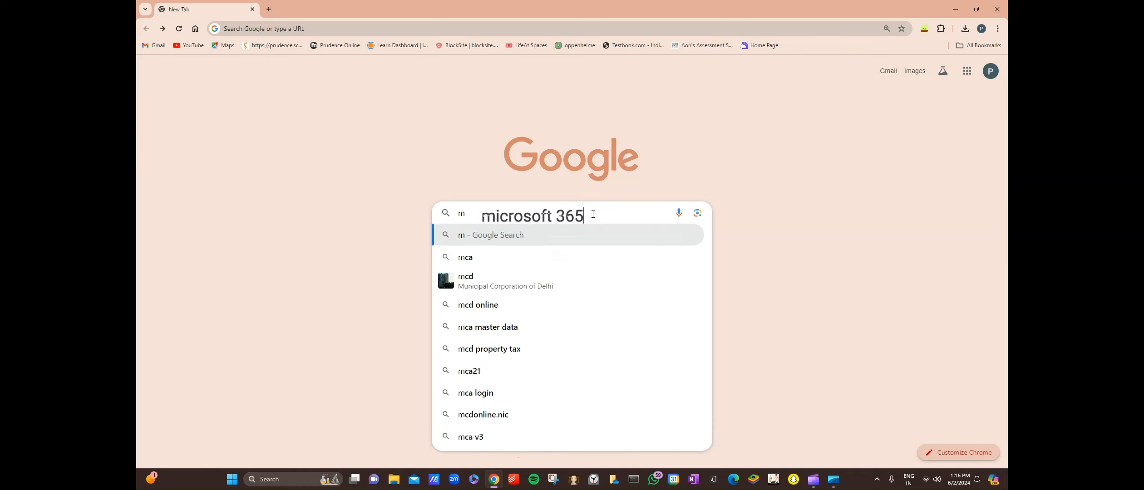
type("icrosoft 365")
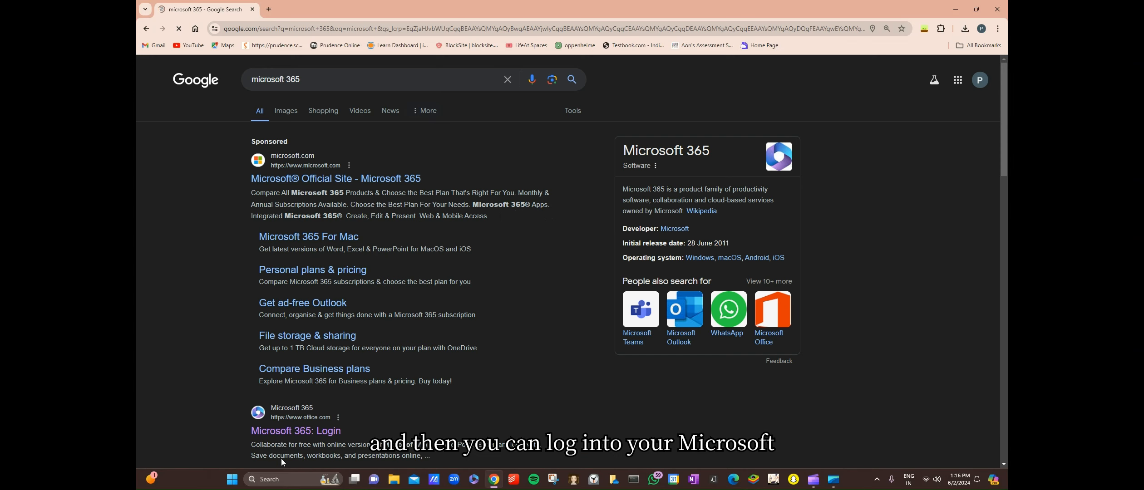
Open the Microsoft 365 login result and launch the online version of OneNote from its home page
left_click(297, 432)
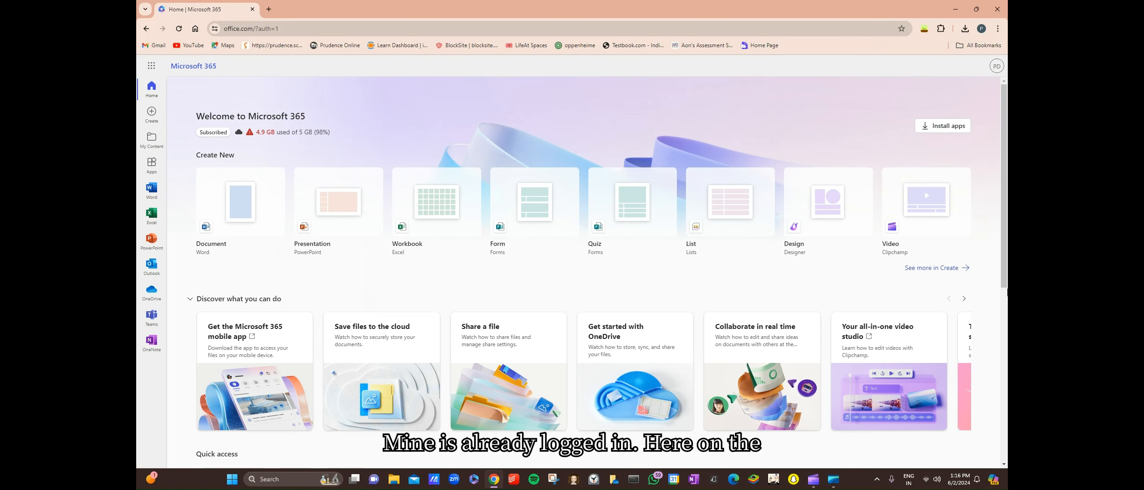
left_click(151, 350)
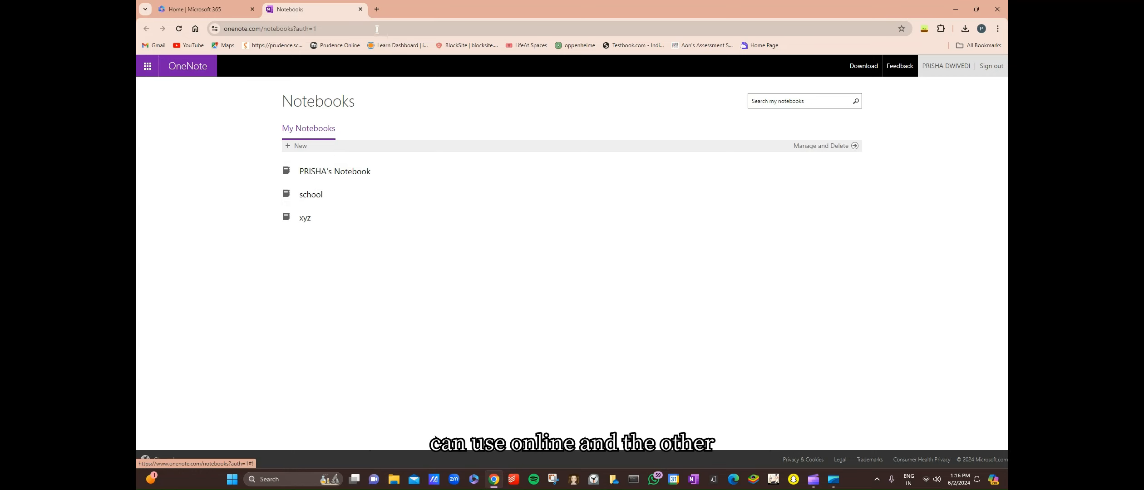
Go to onenote.com/download in a new browser tab and start the OneNote download
left_click(377, 10)
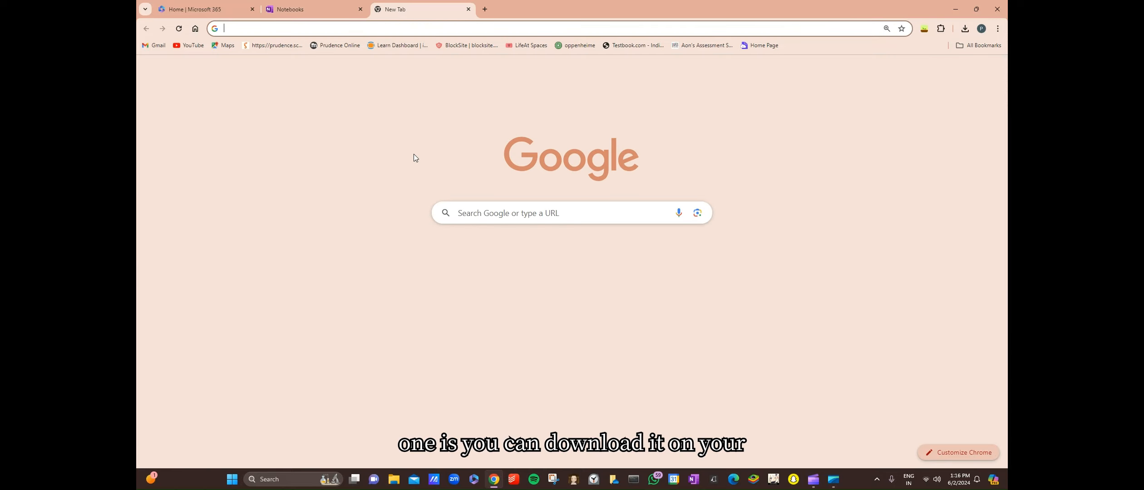
left_click(480, 212)
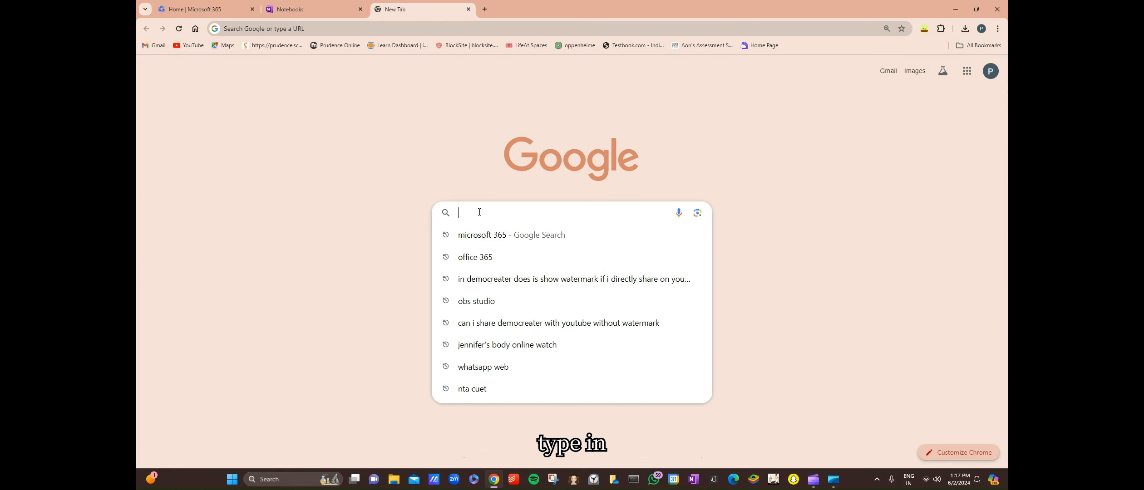
type("OneNote.com/download")
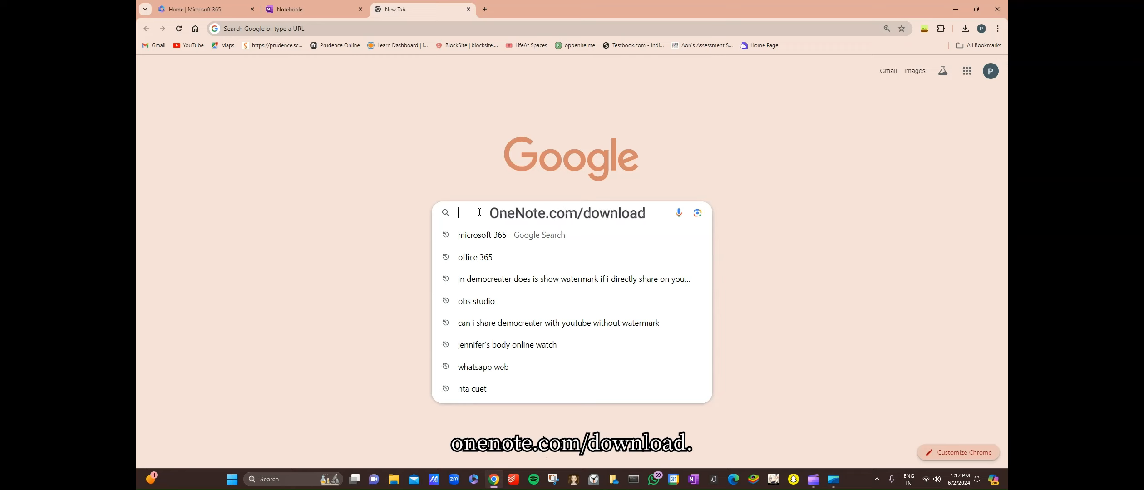
type("onenote.com/download")
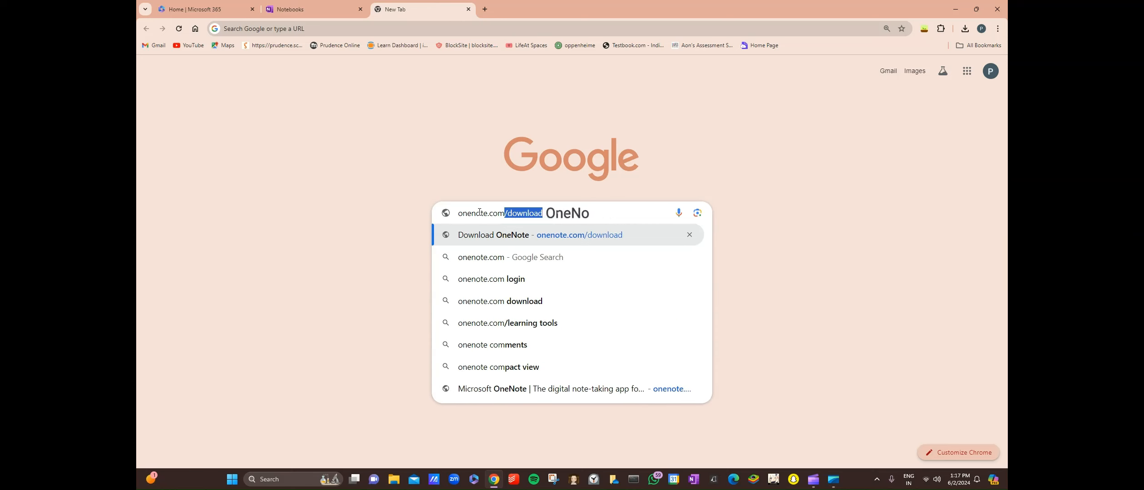
key("Right")
key("Return")
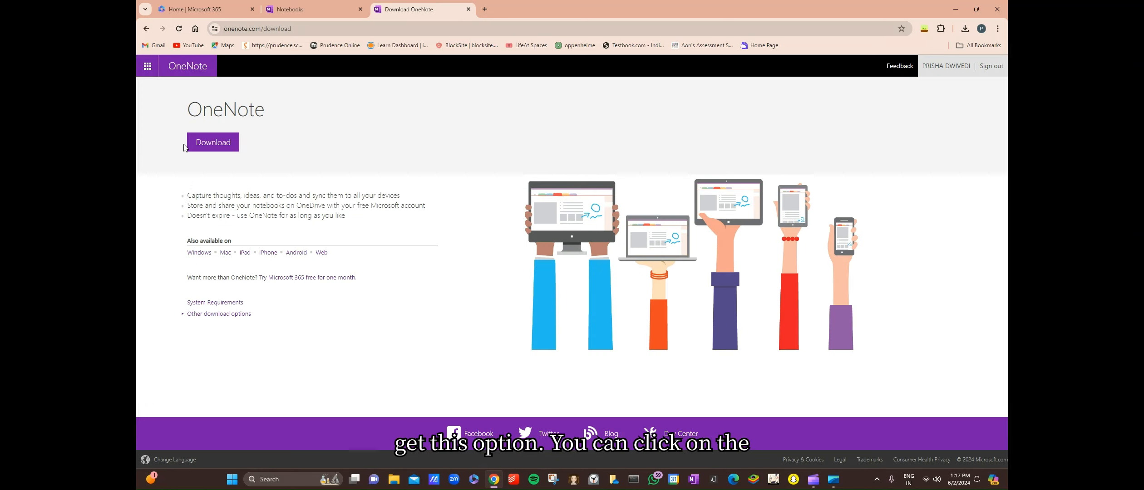
left_click(217, 139)
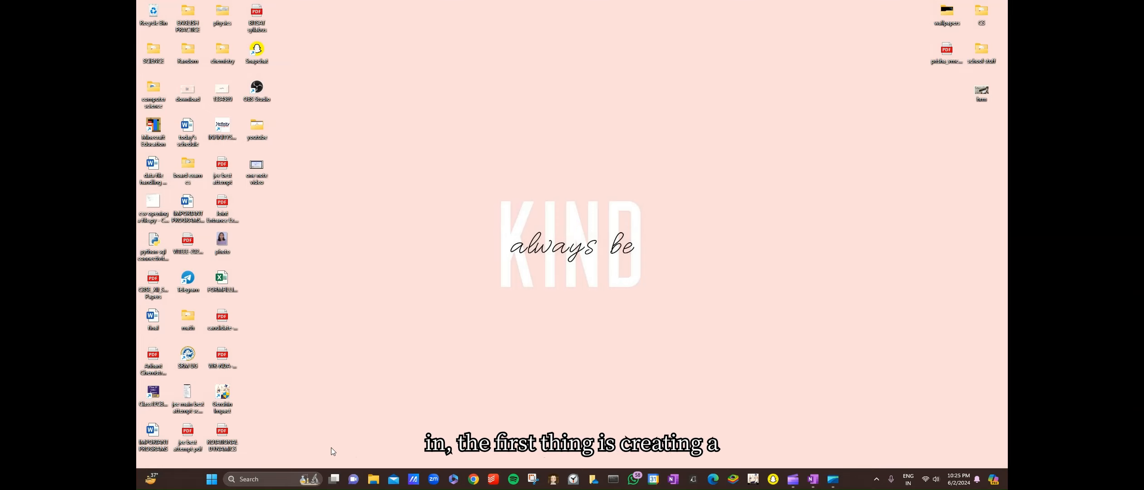
Switch to the OneNote desktop app
left_click(286, 480)
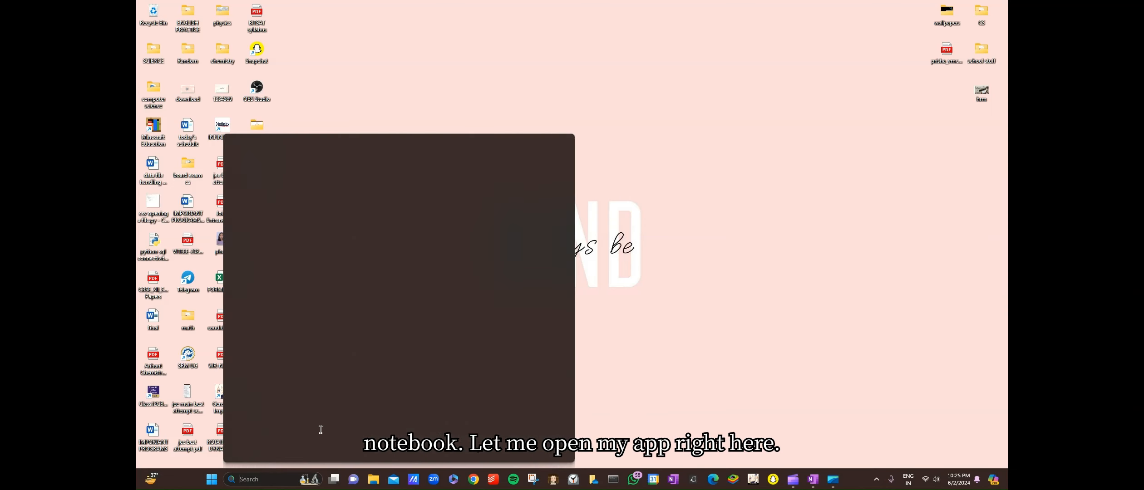
left_click(315, 175)
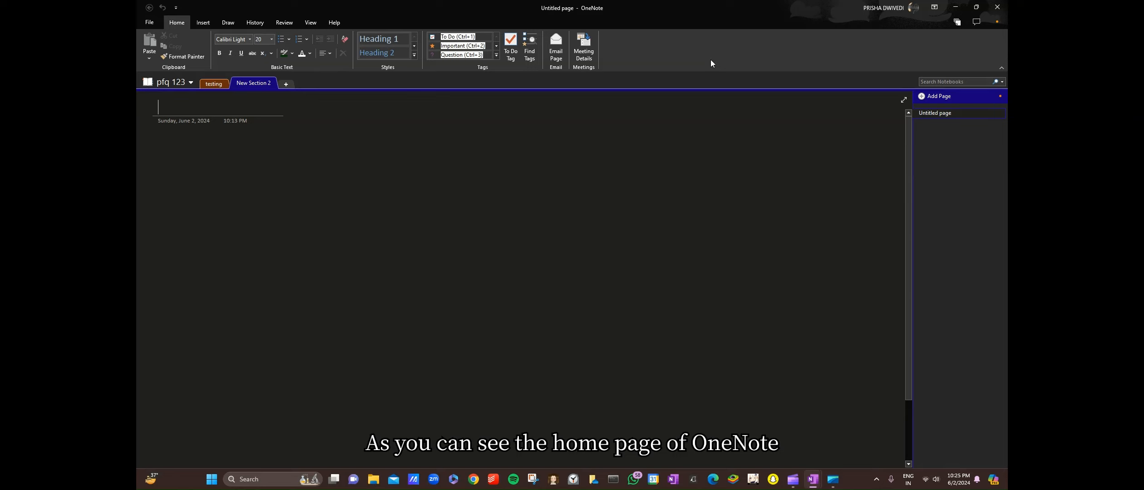
Create a new notebook named "terry123" on OneDrive - Personal without inviting other people
left_click(153, 84)
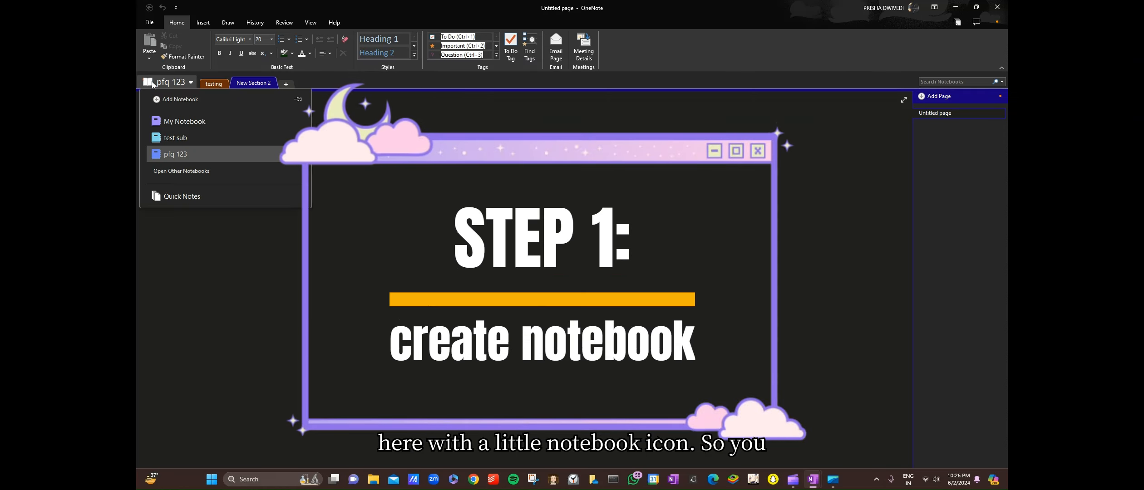
left_click(178, 100)
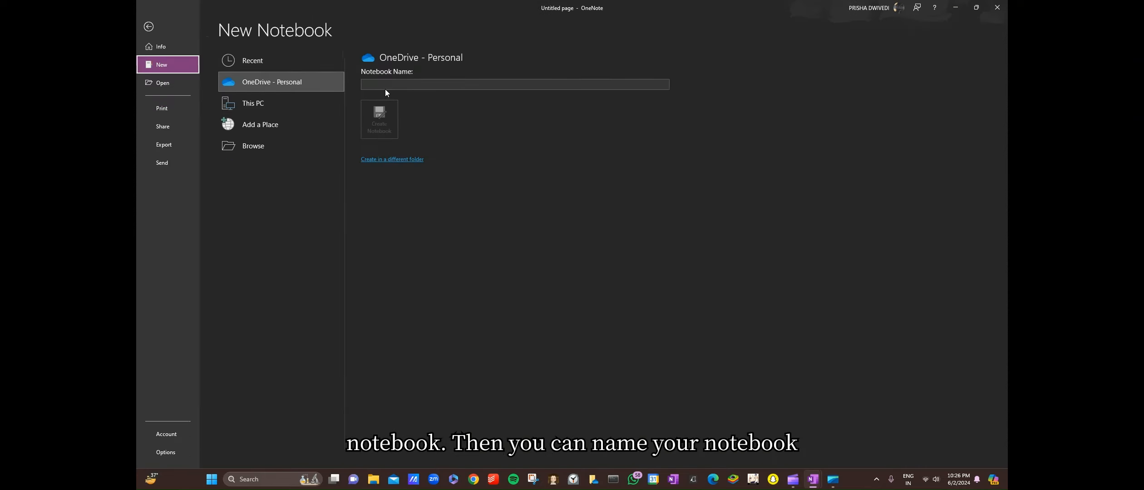
left_click(386, 86)
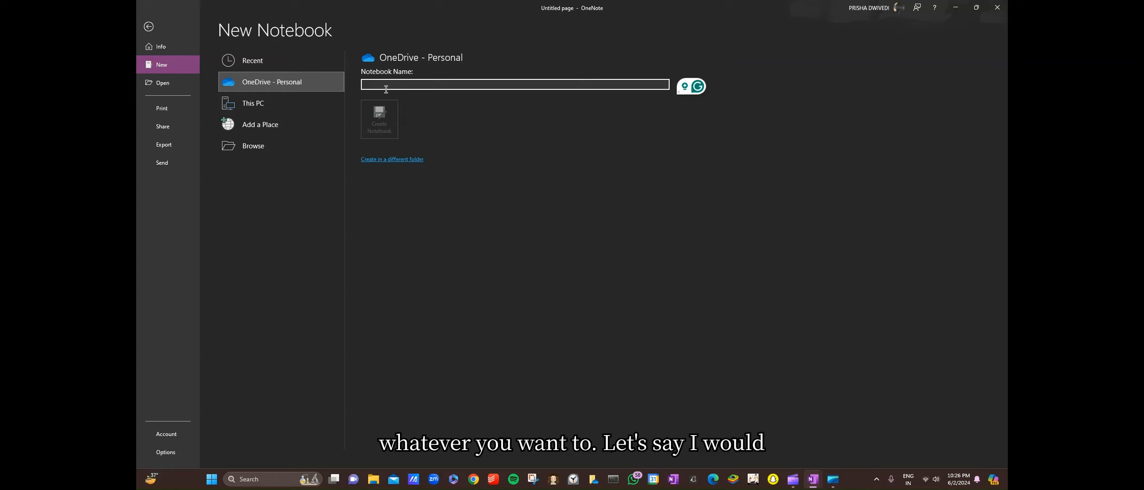
type("terry123")
left_click(389, 125)
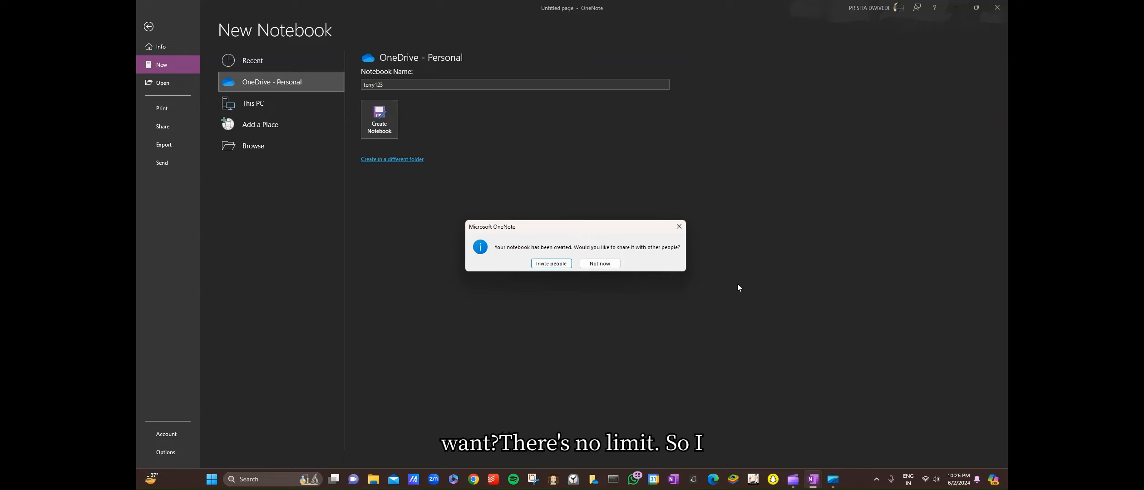
left_click(608, 265)
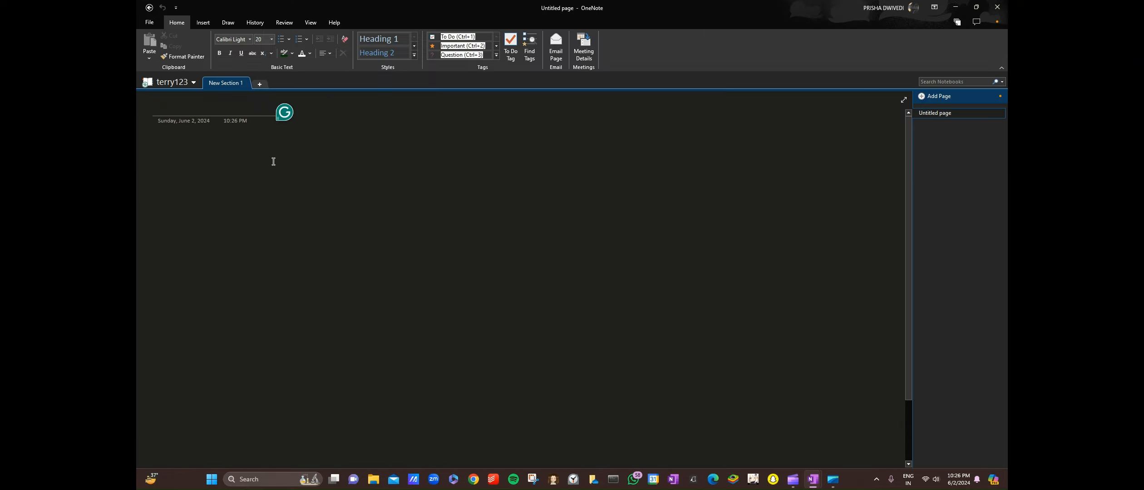
left_click(164, 85)
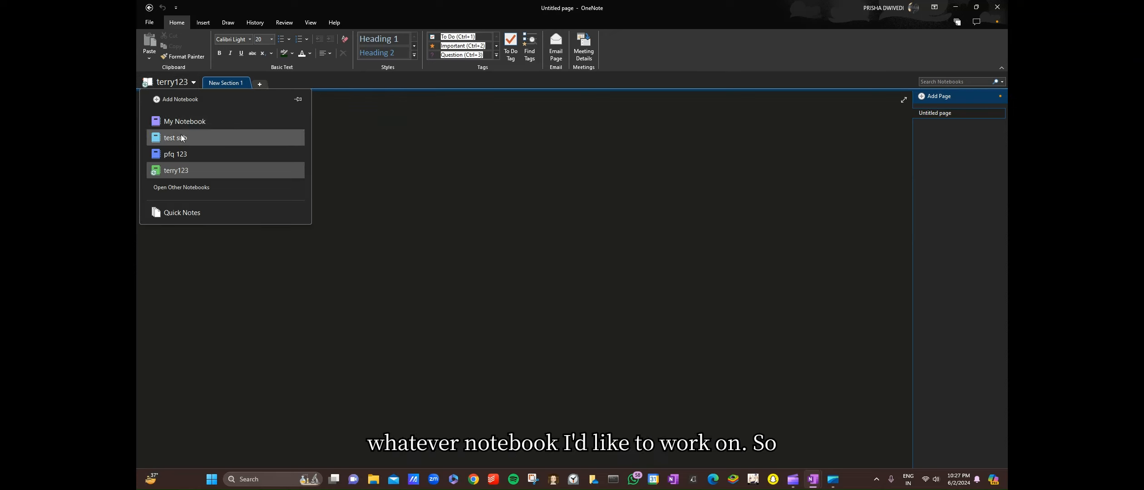
left_click(343, 148)
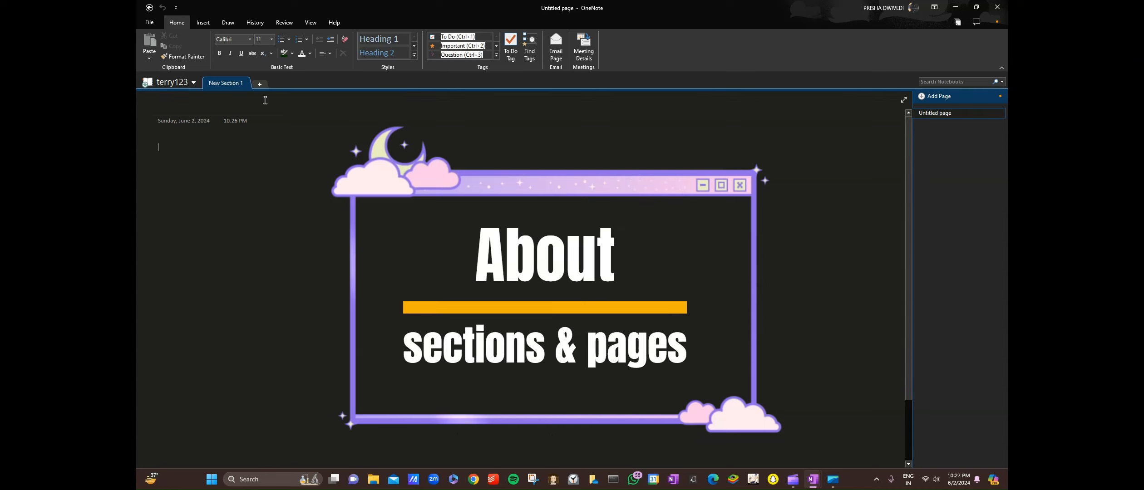
Add three new sections to the terry123 notebook and two more pages to the last section
left_click(261, 85)
left_click(305, 85)
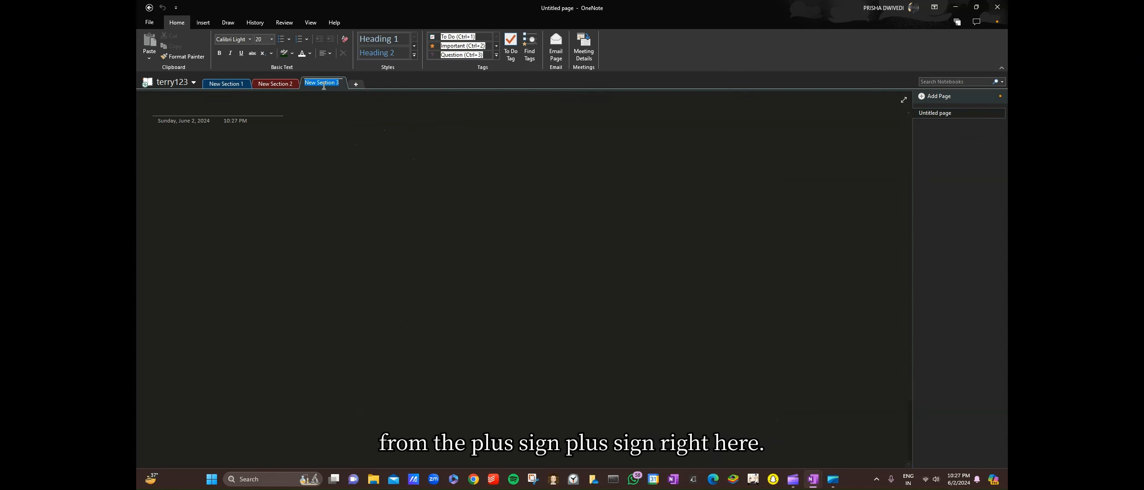
left_click(355, 85)
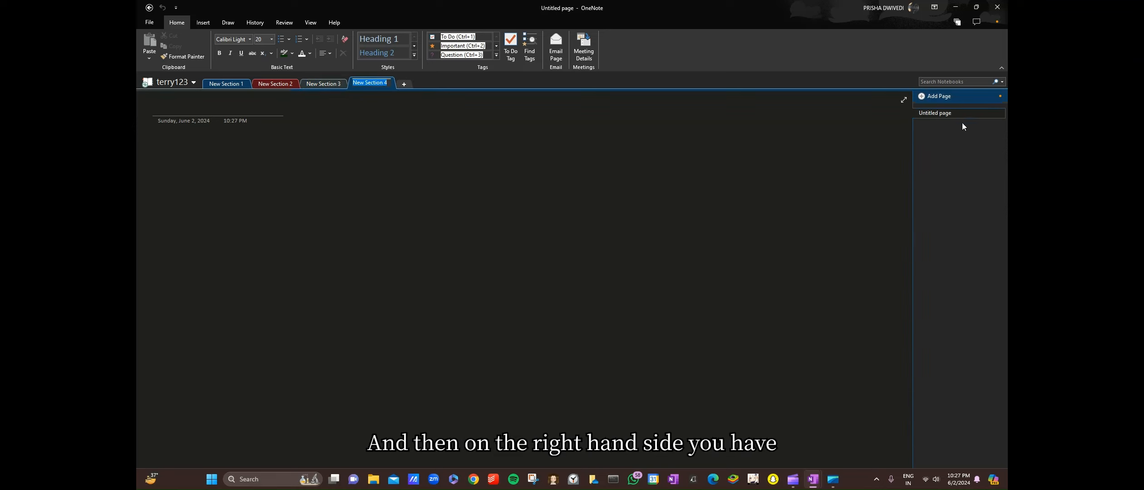
left_click(922, 96)
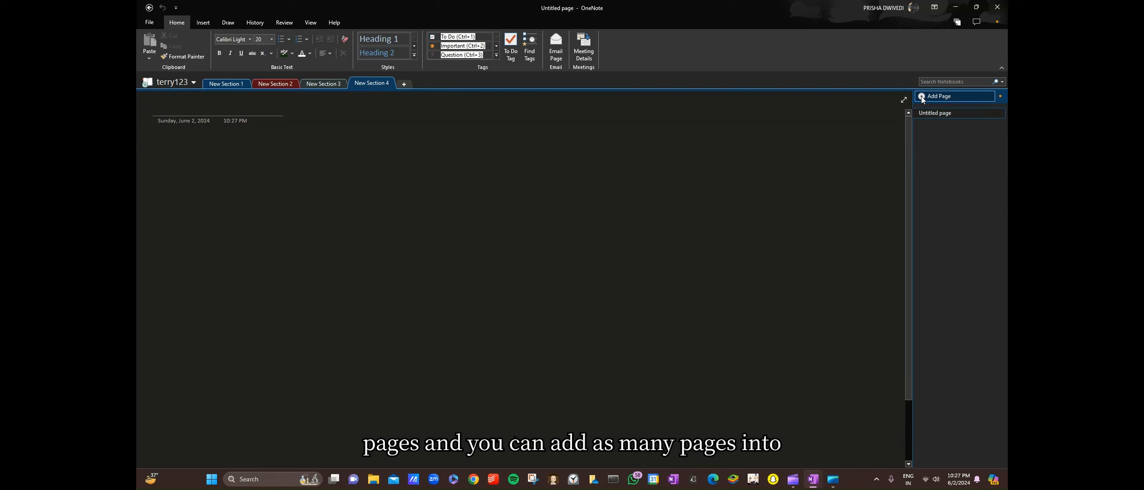
left_click(922, 97)
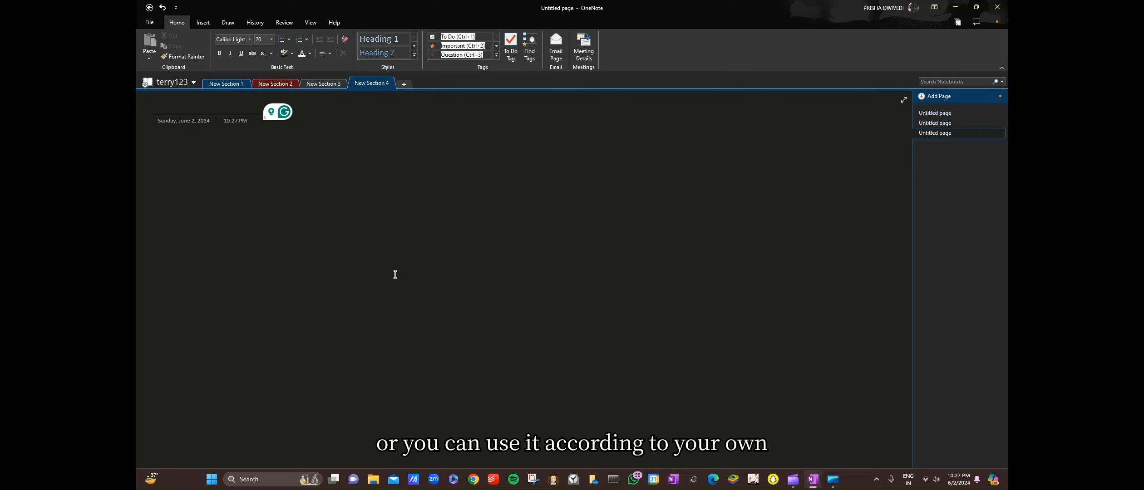
Change the section color of New Section 1 to Teal
left_click(232, 84)
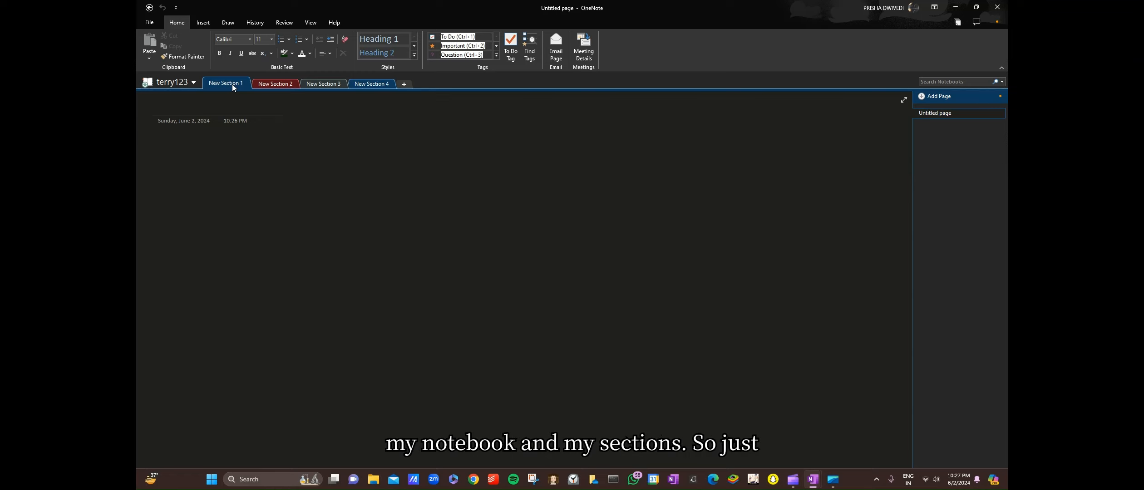
right_click(231, 83)
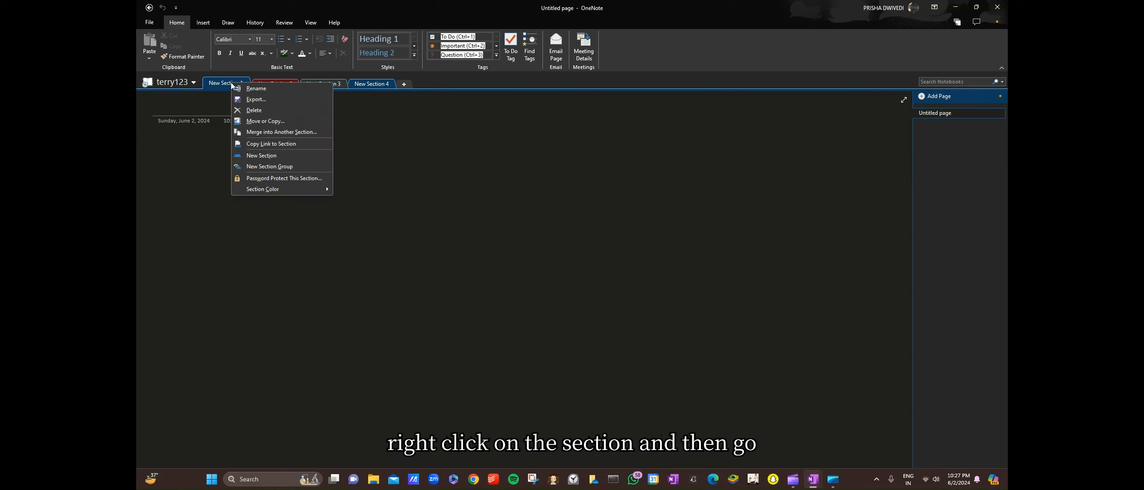
mouse_move(269, 191)
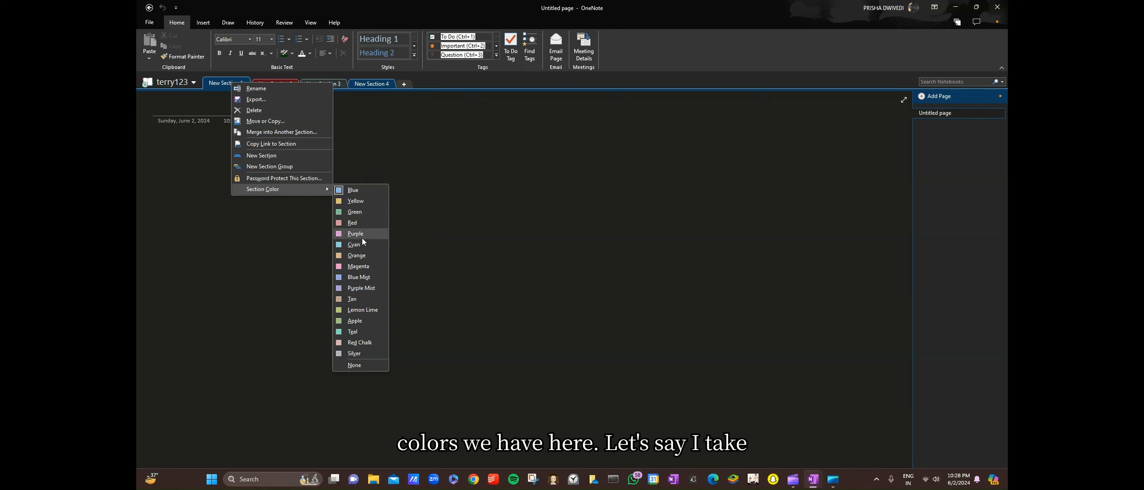
left_click(359, 331)
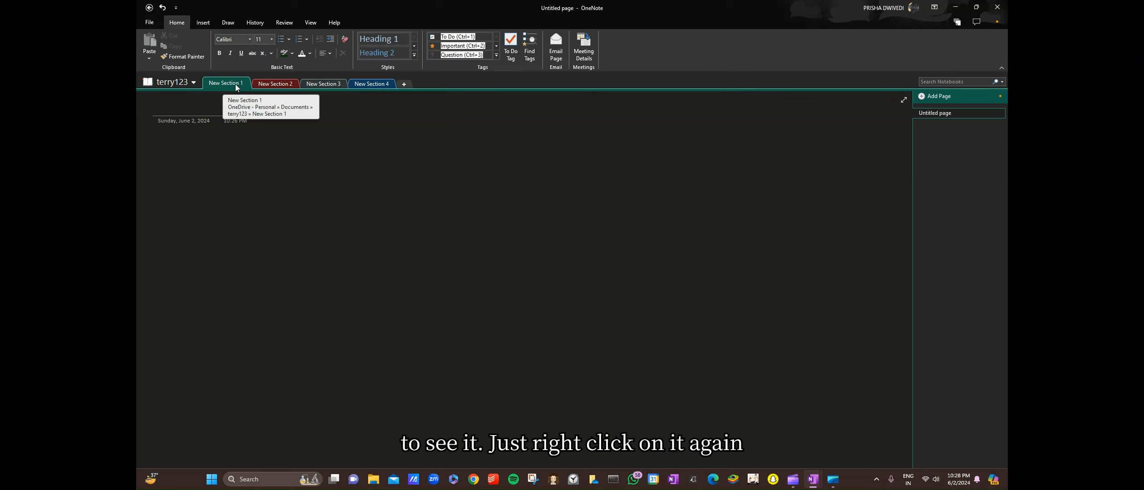
Open the password protection settings for New Section 1
right_click(235, 84)
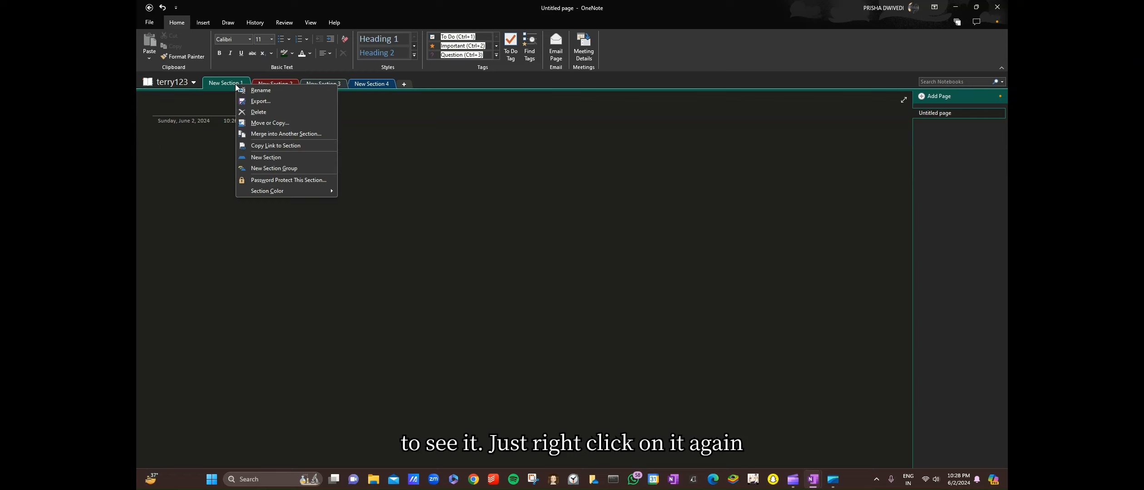
left_click(267, 180)
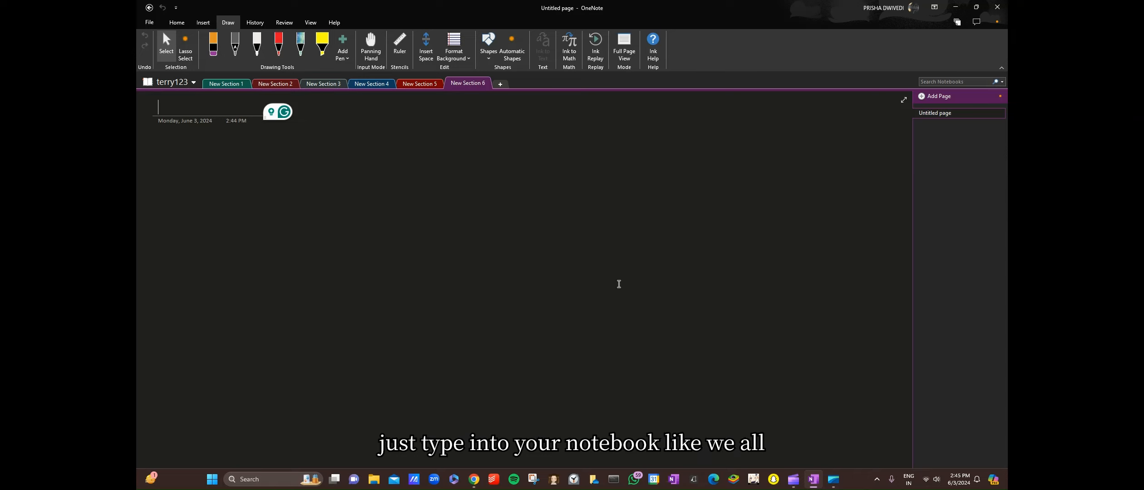
Title the page in New Section 6 "Is type here" and handwrite "Hello" below it with the white pen
type("Is typ")
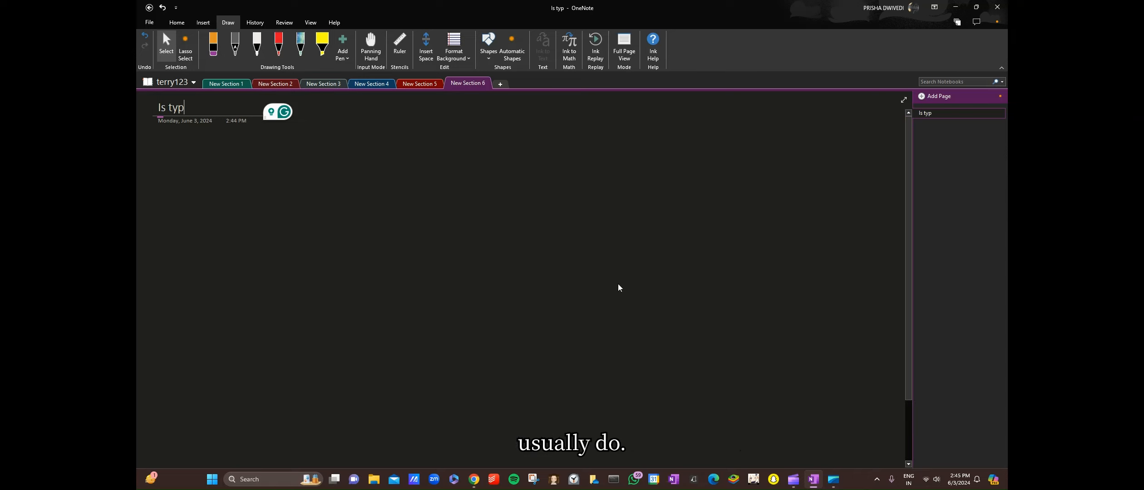
type("e here")
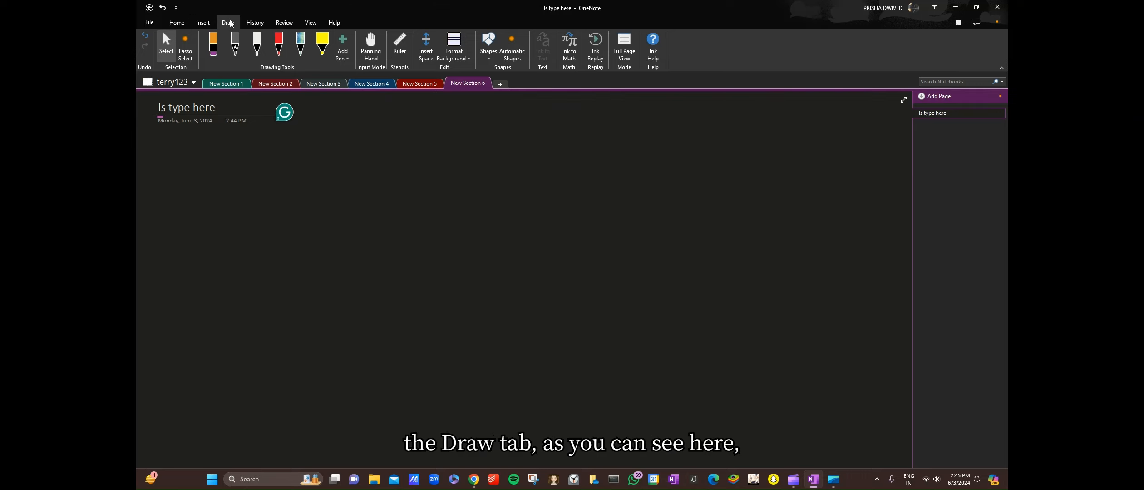
left_click(262, 44)
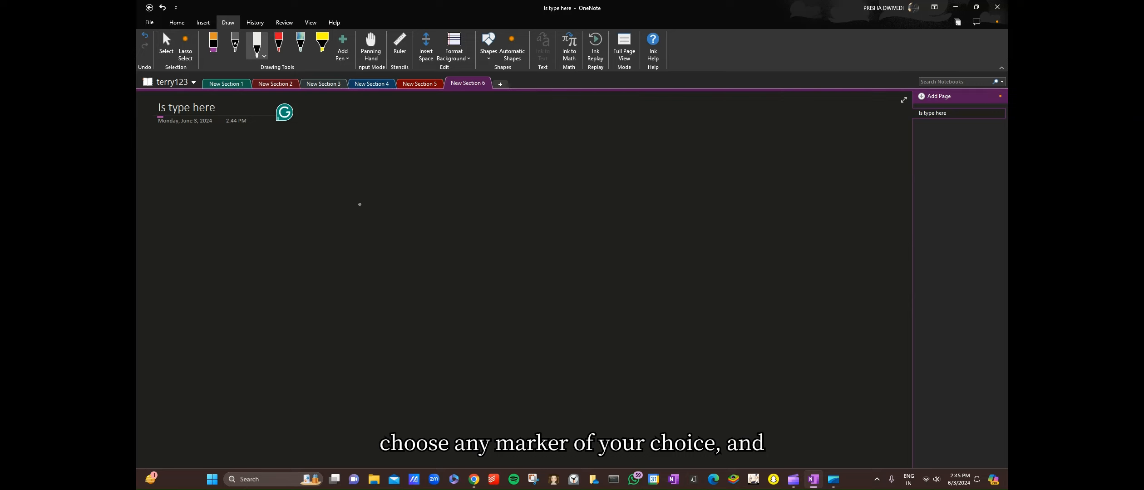
mouse_move(359, 205)
left_mouse_down()
mouse_move(362, 233)
mouse_move(403, 227)
left_mouse_up()
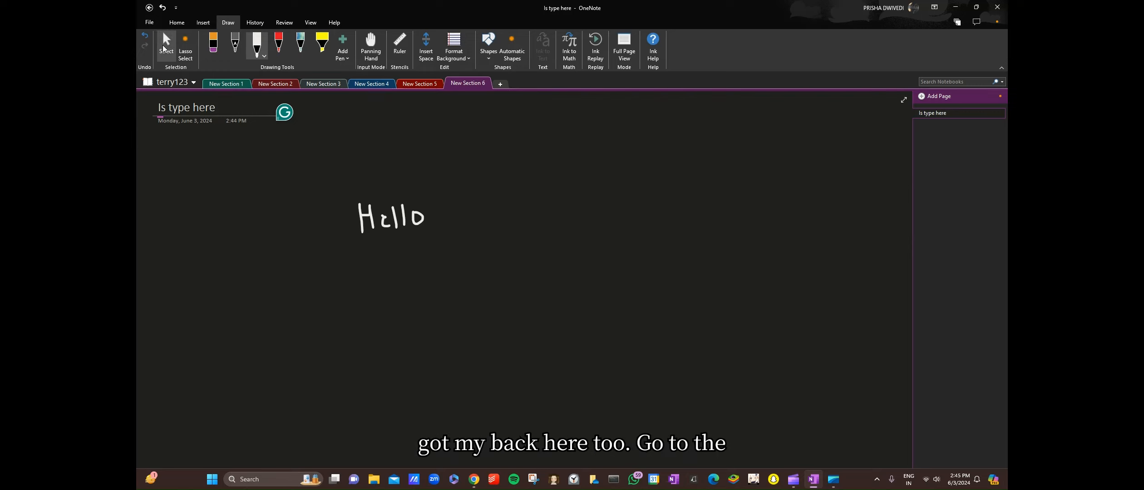
Convert the handwritten "Hello" on the New Section 6 page to typed text
left_click(163, 46)
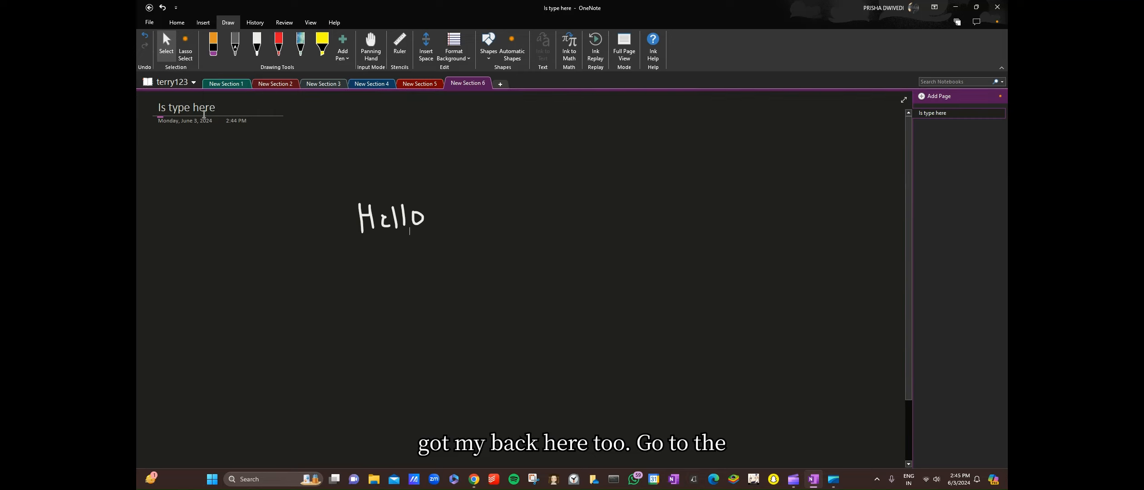
left_click_drag(342, 186, 440, 253)
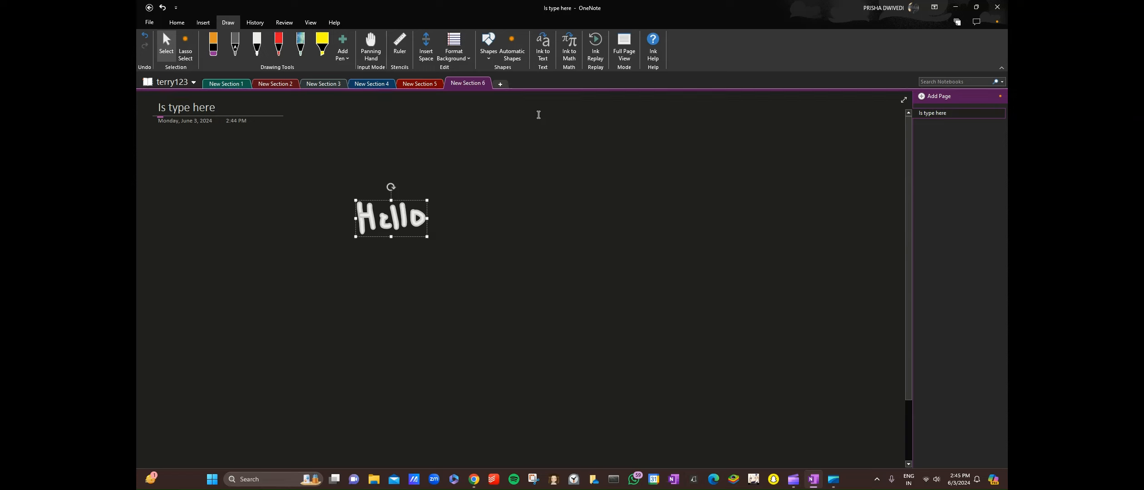
left_click(546, 55)
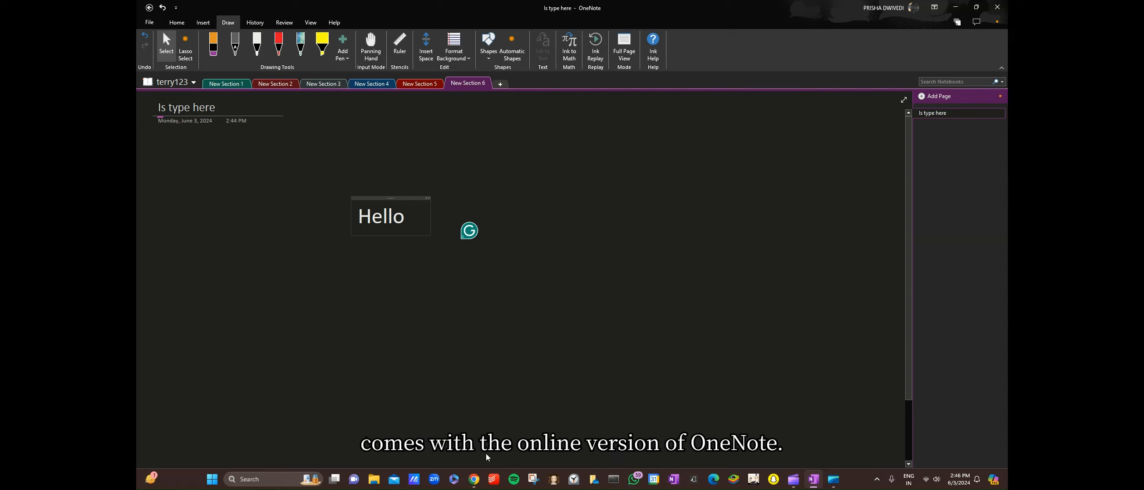
Switch to OneNote in the browser and dictate a new line starting "Hey Microsoft" below the last note in New Section 1
left_click(475, 477)
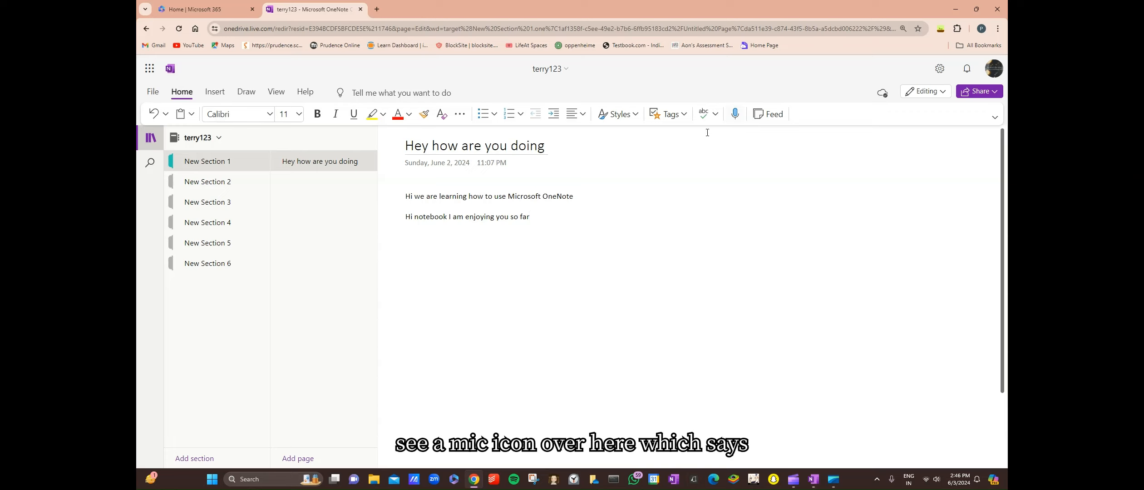
left_click(736, 114)
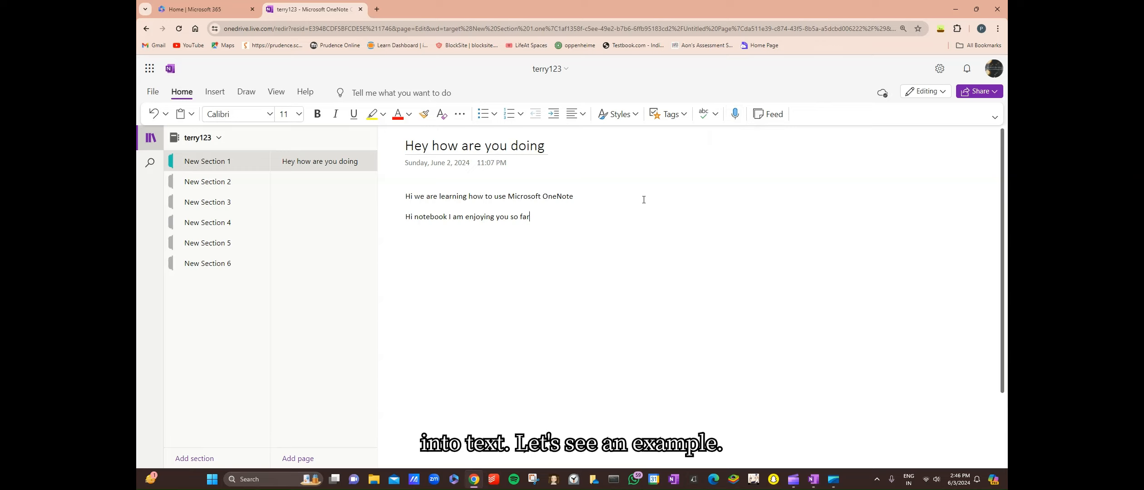
key("Return")
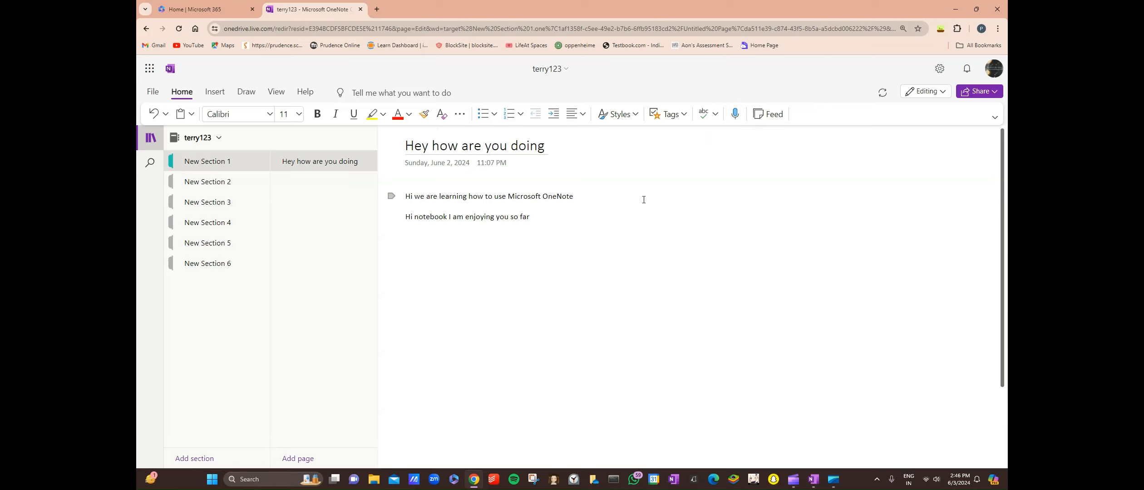
left_click(735, 114)
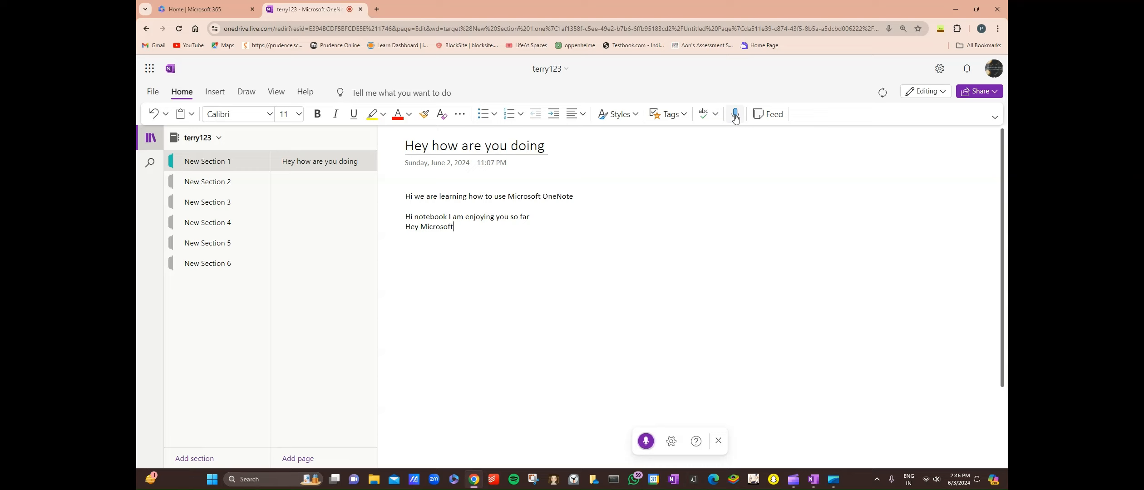
left_click(646, 441)
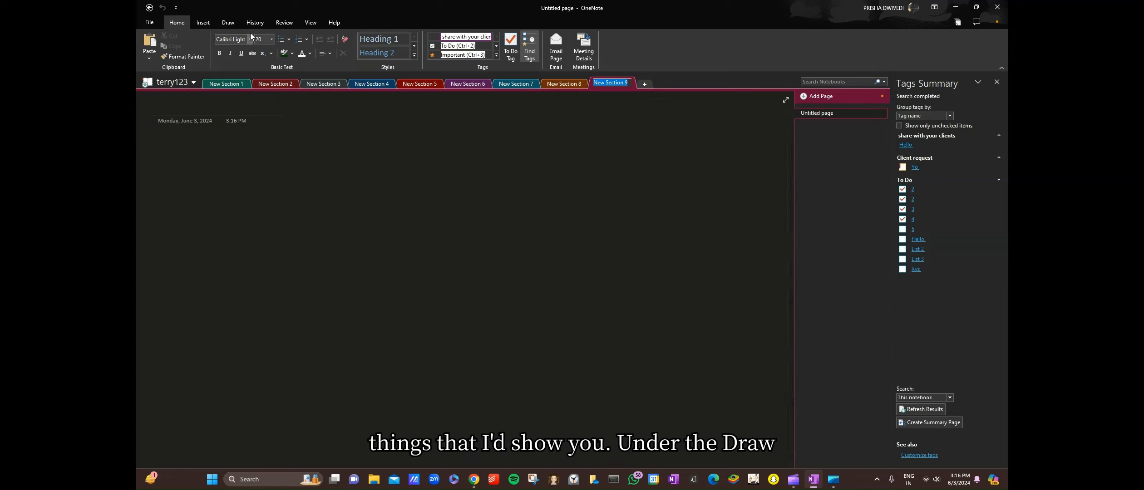
Draw a straight red pen line along the 45° ruler on the New Section 9 page of desktop OneNote, and hide the ruler
left_click(229, 23)
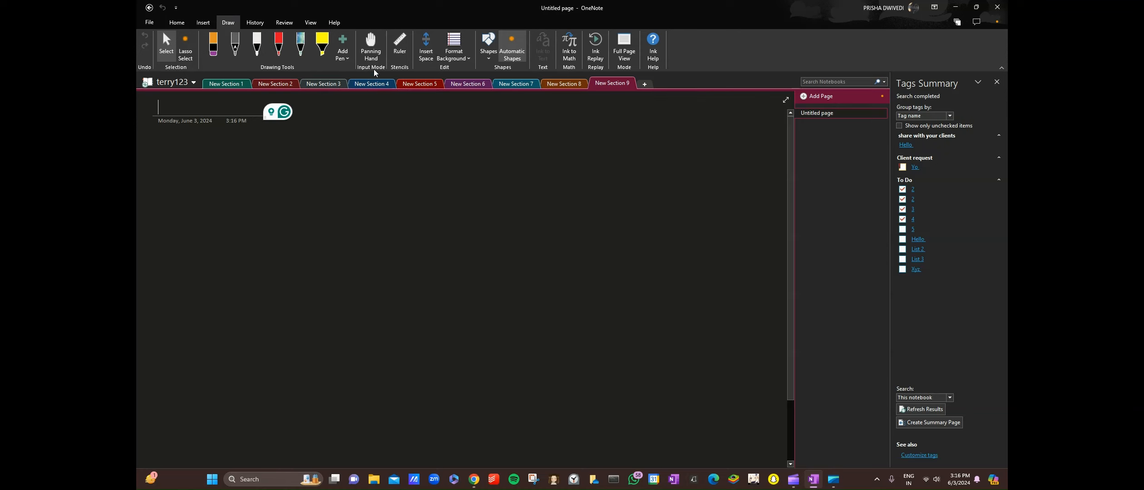
left_click(396, 55)
left_click(278, 46)
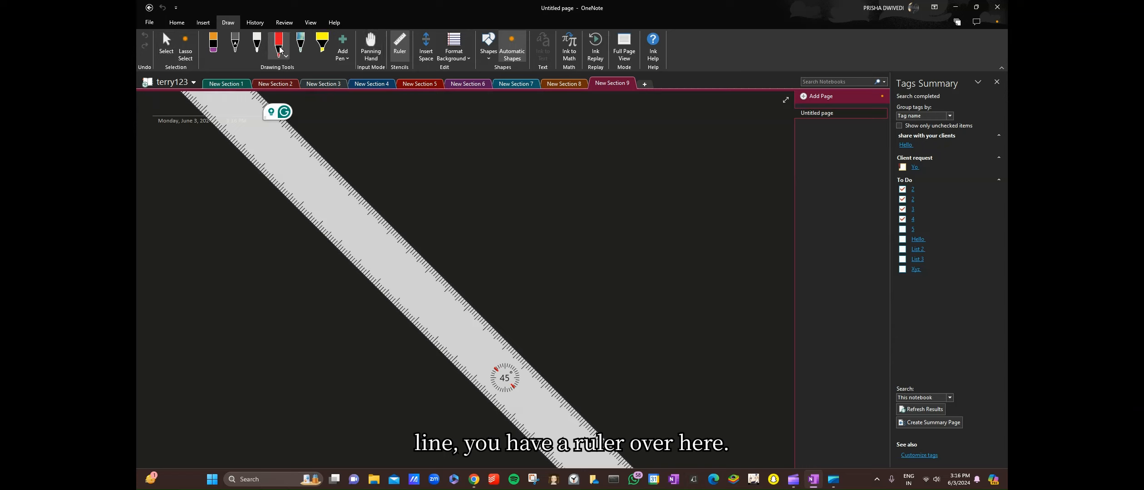
left_click_drag(322, 156, 455, 287)
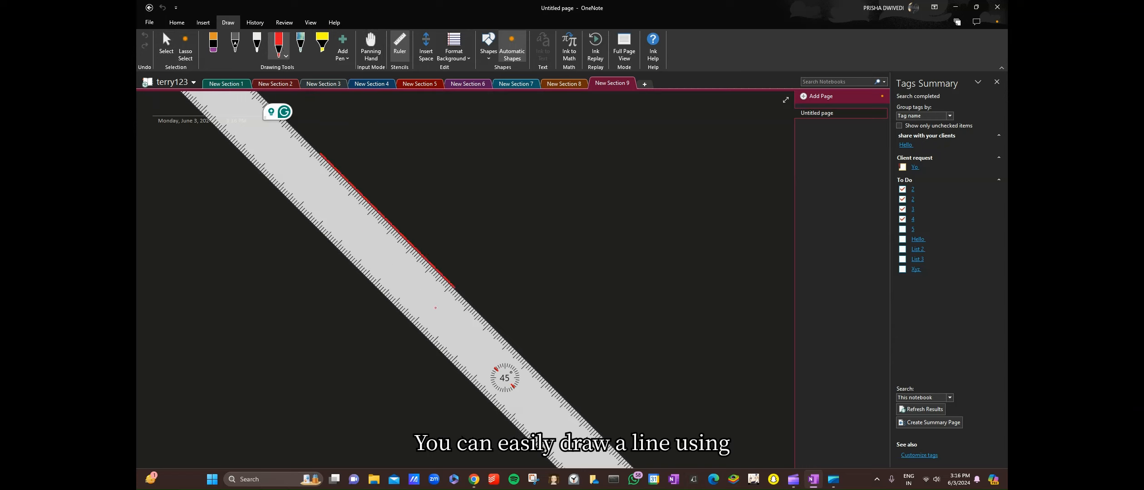
left_click(399, 45)
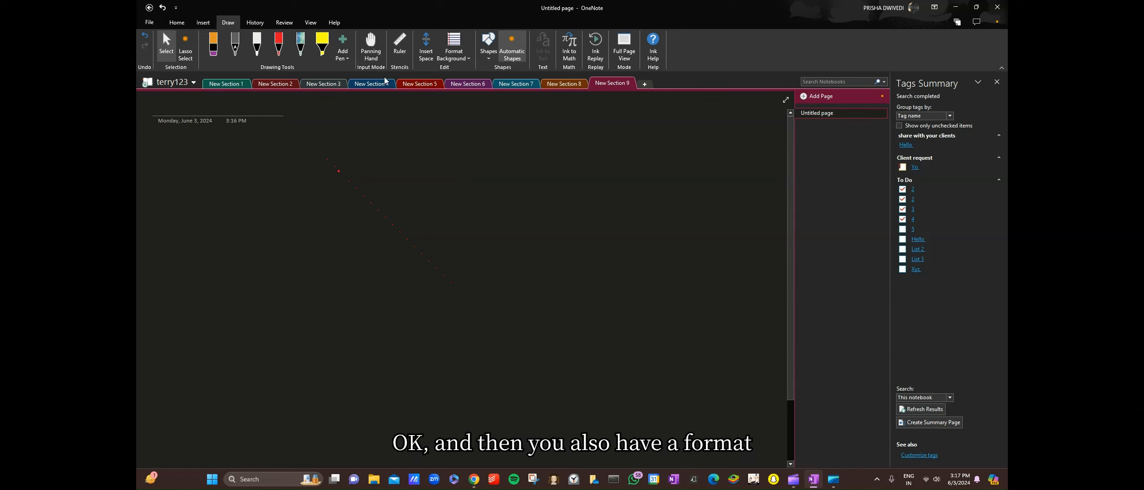
Apply the finest grid lines to the page background and remove them again
left_click(463, 54)
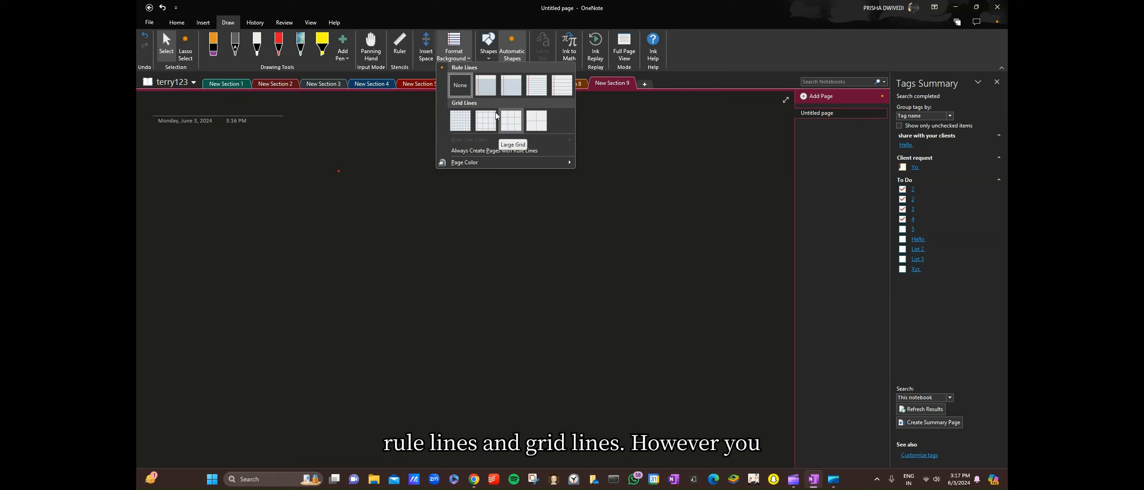
left_click(463, 115)
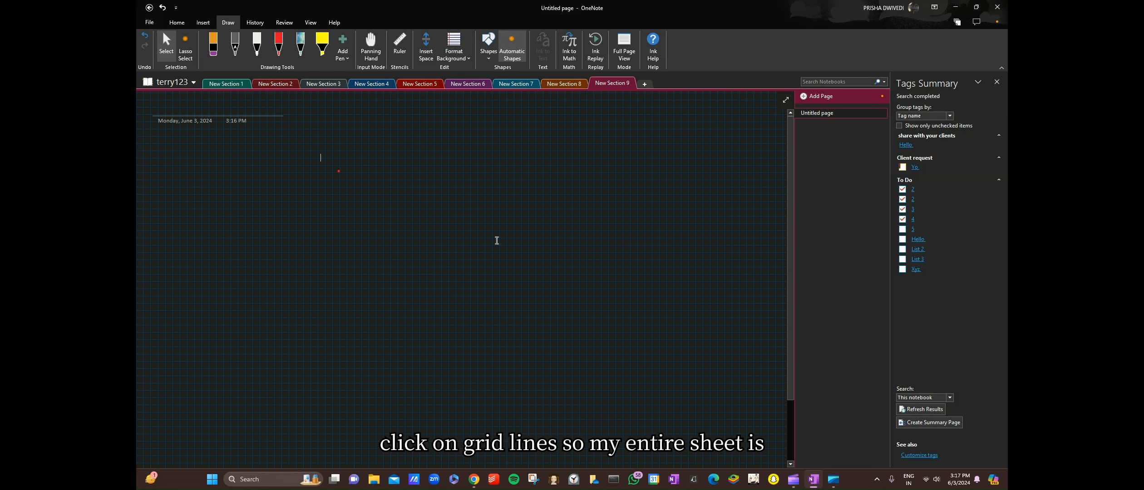
left_click(469, 62)
left_click(446, 96)
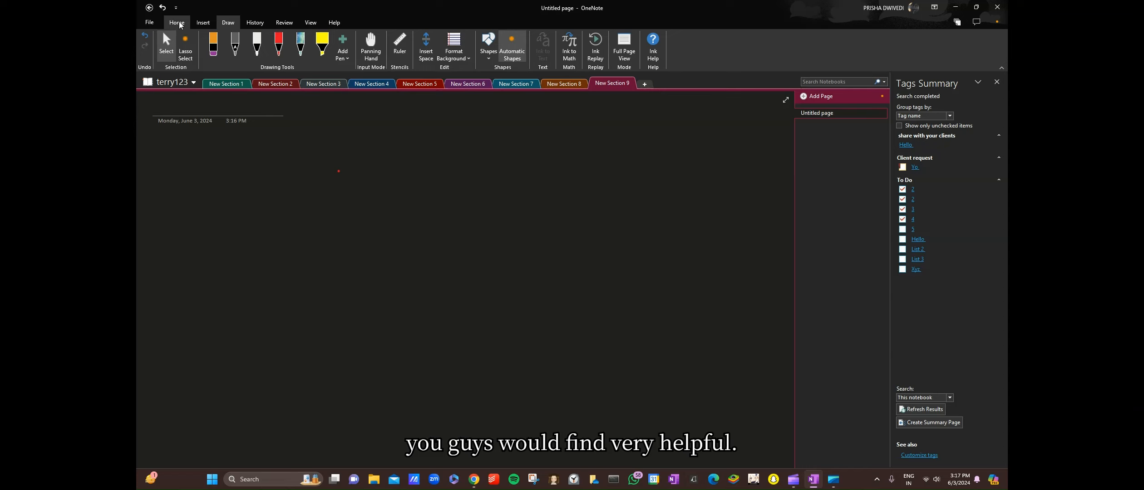
Add a note line "Use this" marked with the Idea tag on the New Section 9 page
left_click(177, 23)
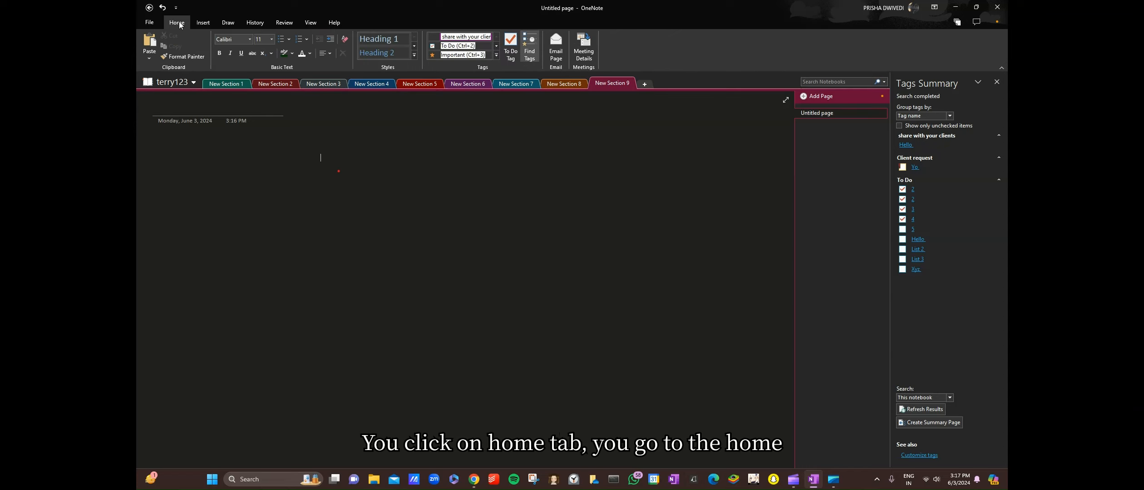
left_click(496, 55)
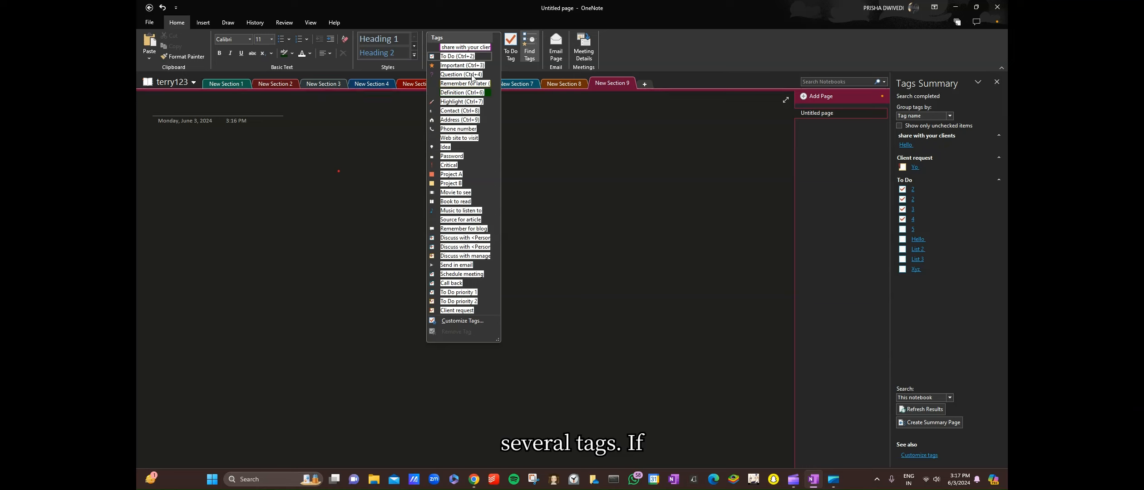
left_click(461, 147)
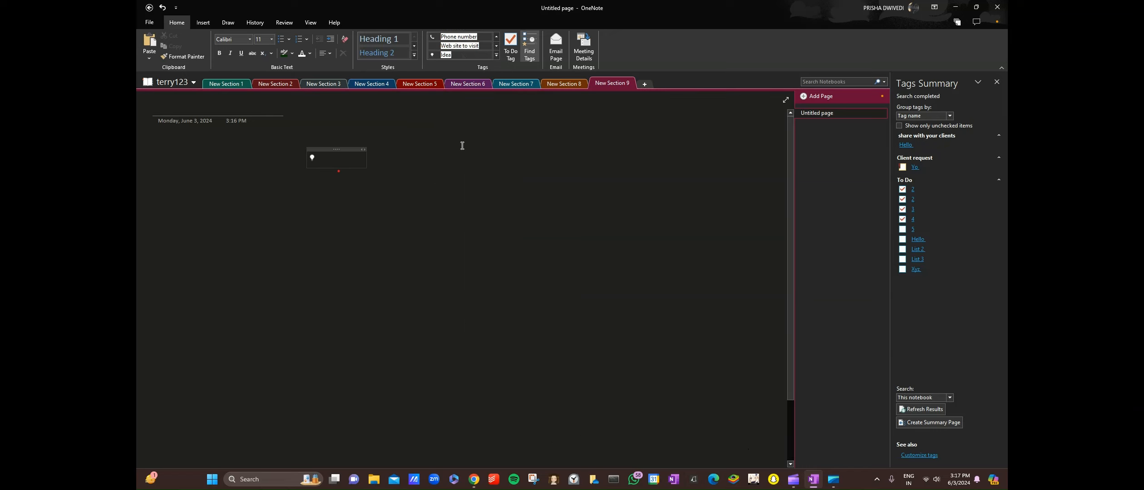
type("Use this")
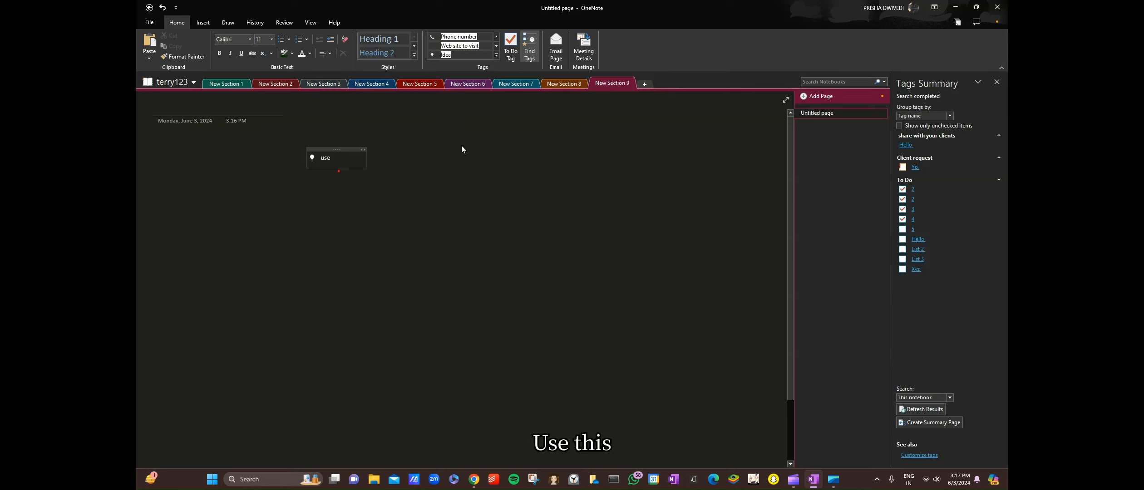
key("Return")
Add a second Idea-tagged line reading "Call xyz" below "Use this"
type("\\call")
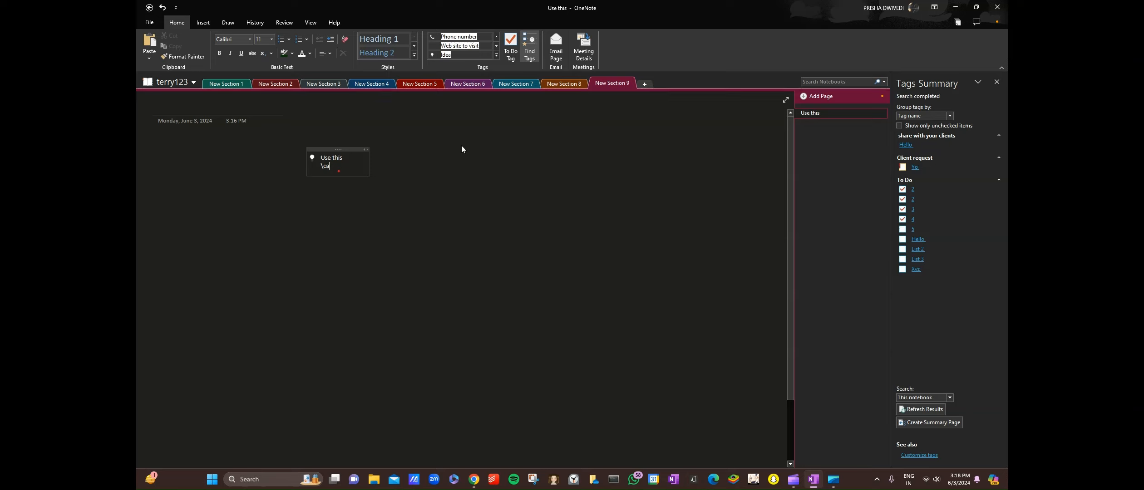
key("BackSpace")
key("BackSpace")
key("BackSpace")
key("BackSpace")
left_click(447, 56)
type("Call xyz")
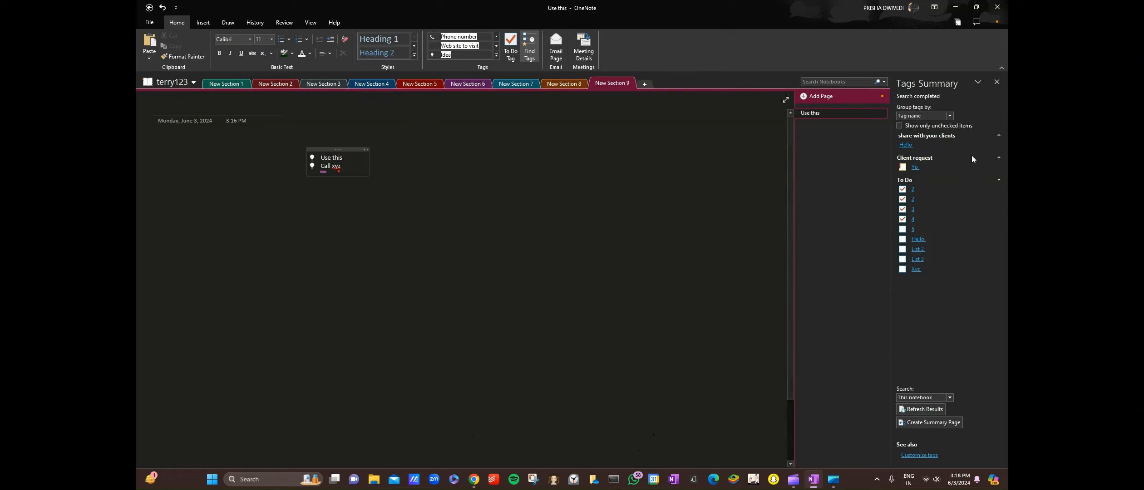
Close the tags summary and open the "Is type here" page in New Section 6
left_click(996, 83)
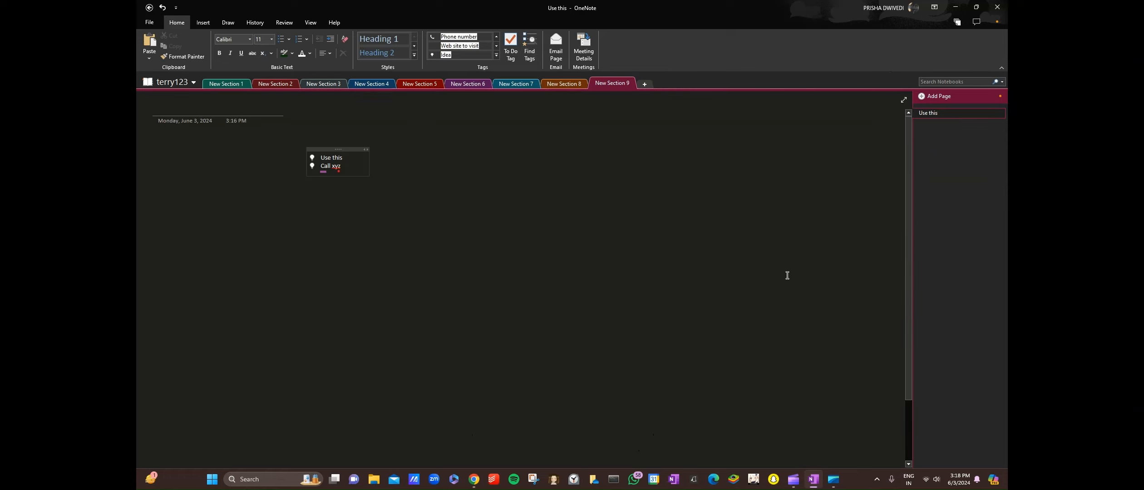
scroll(909, 242, "down", 2)
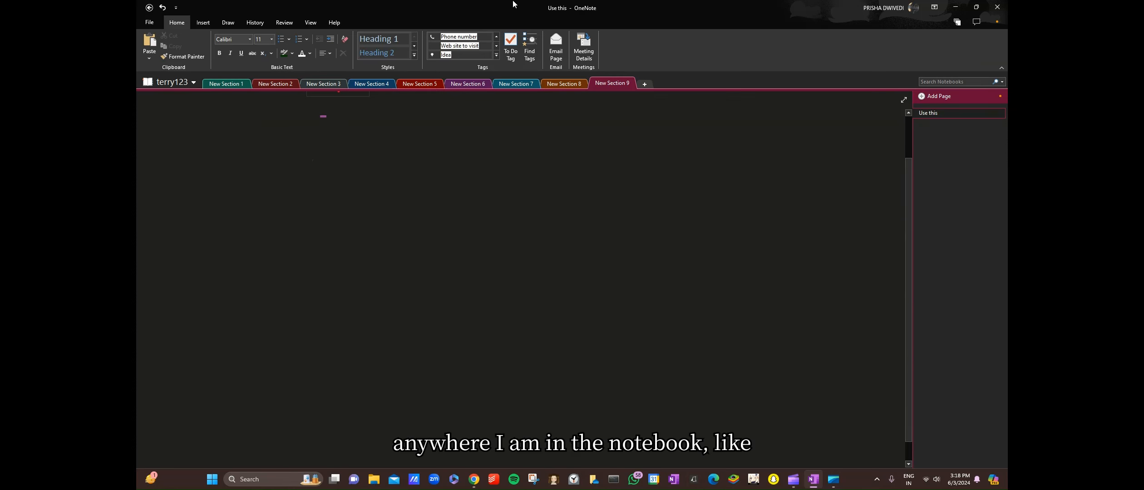
left_click(434, 86)
left_click(465, 81)
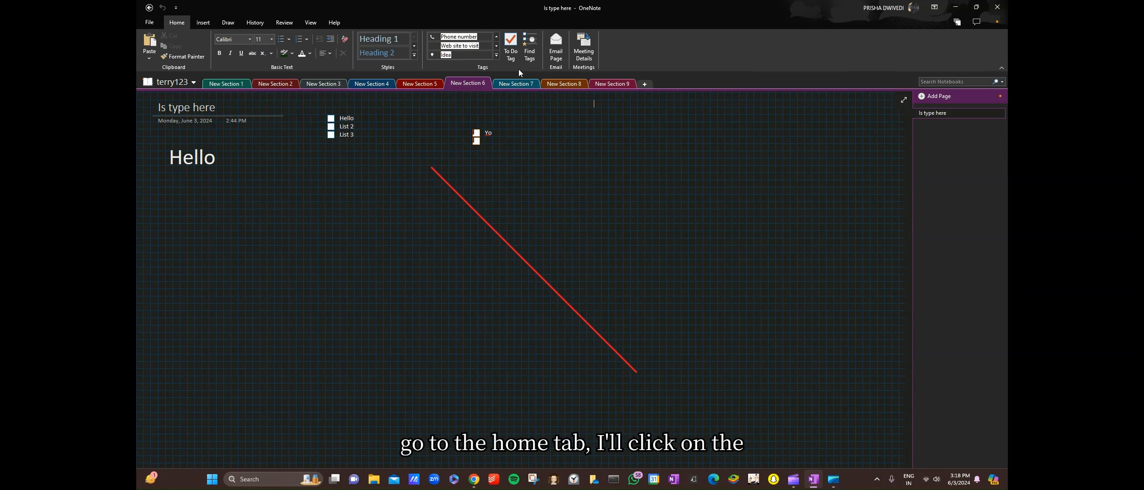
Find the notebook's tags, mark the To Do items "5" and "Hello" as done, and close the tags summary
left_click(538, 52)
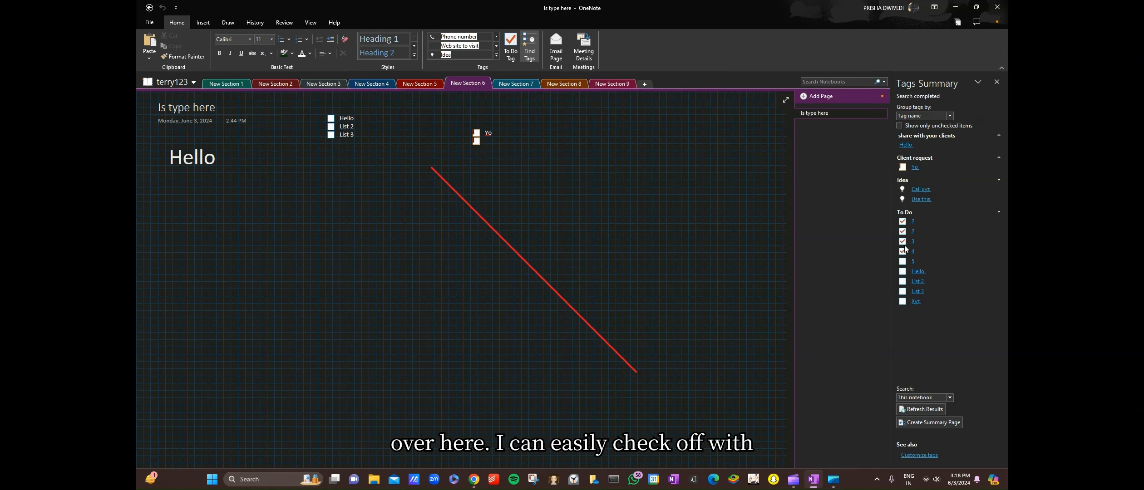
left_click(902, 272)
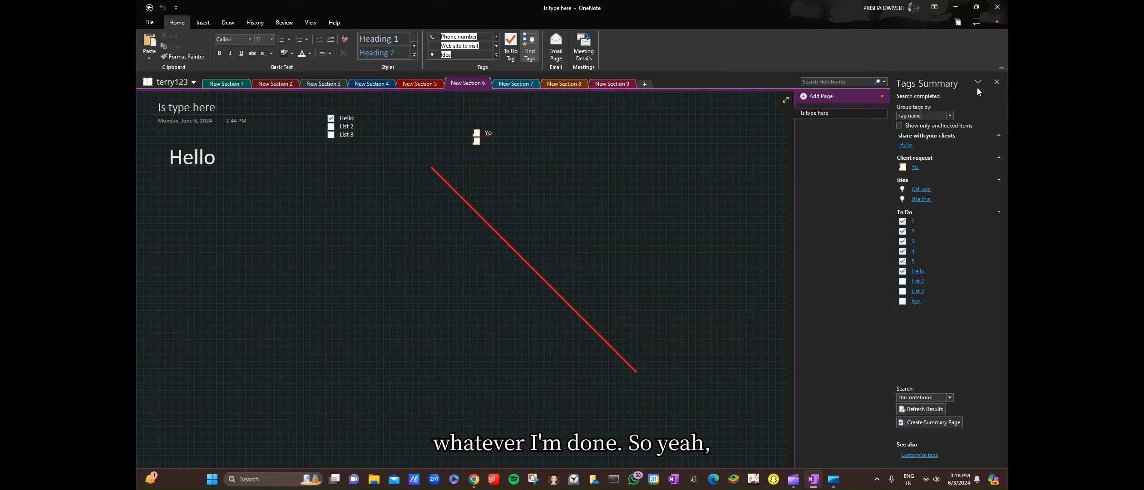
left_click(997, 82)
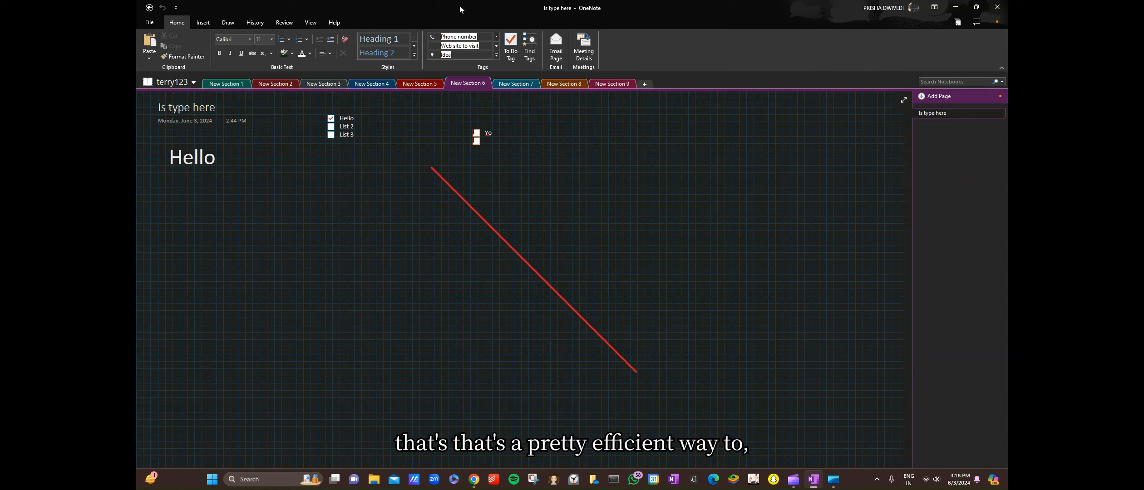
On the New Section 9 page, start a new custom tag with the display name "hello"
left_click(603, 81)
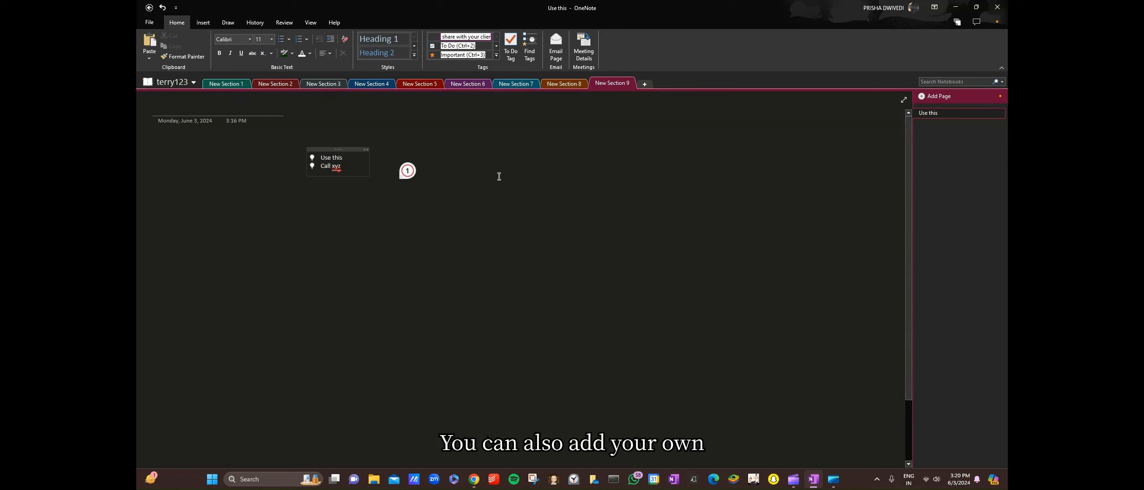
left_click(496, 55)
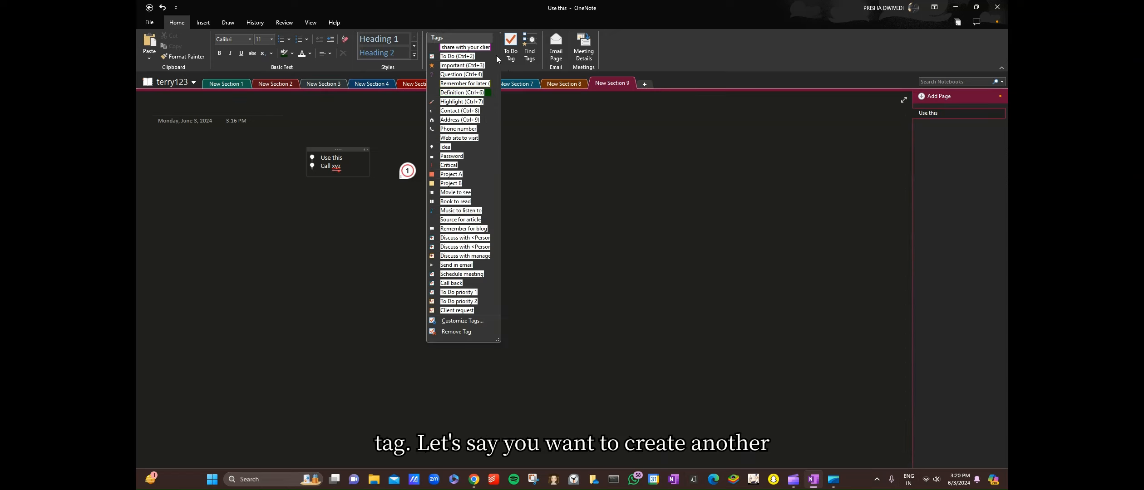
left_click(459, 321)
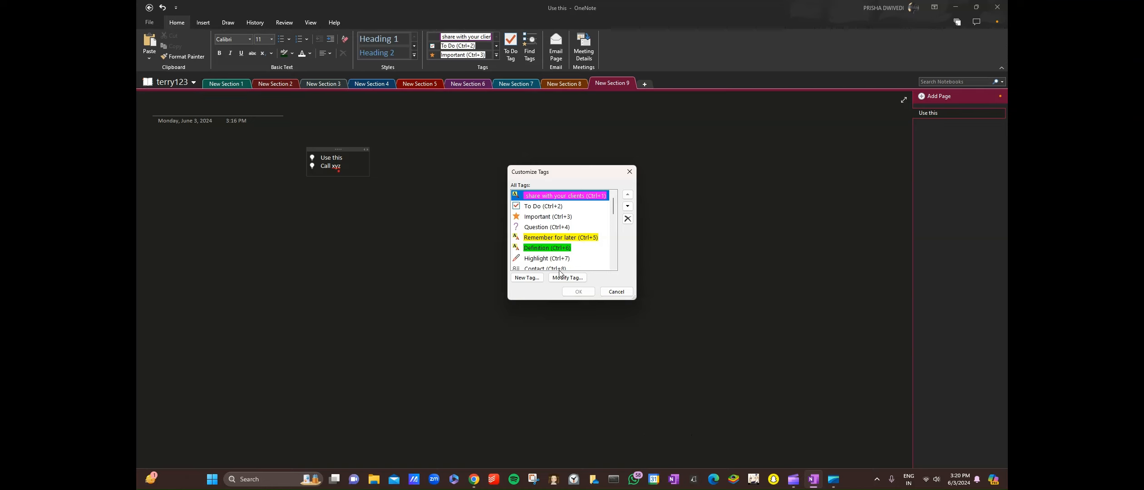
left_click(526, 277)
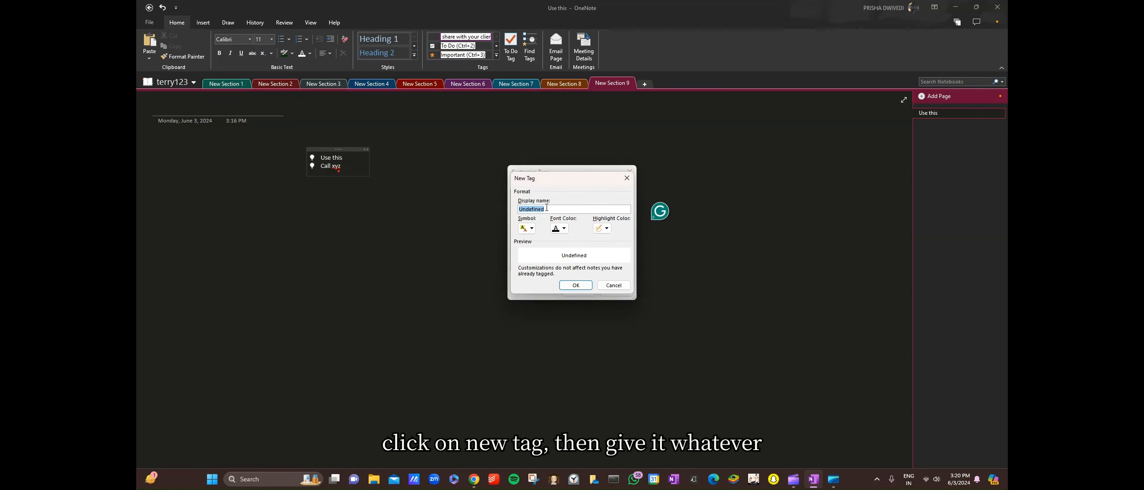
key("BackSpace")
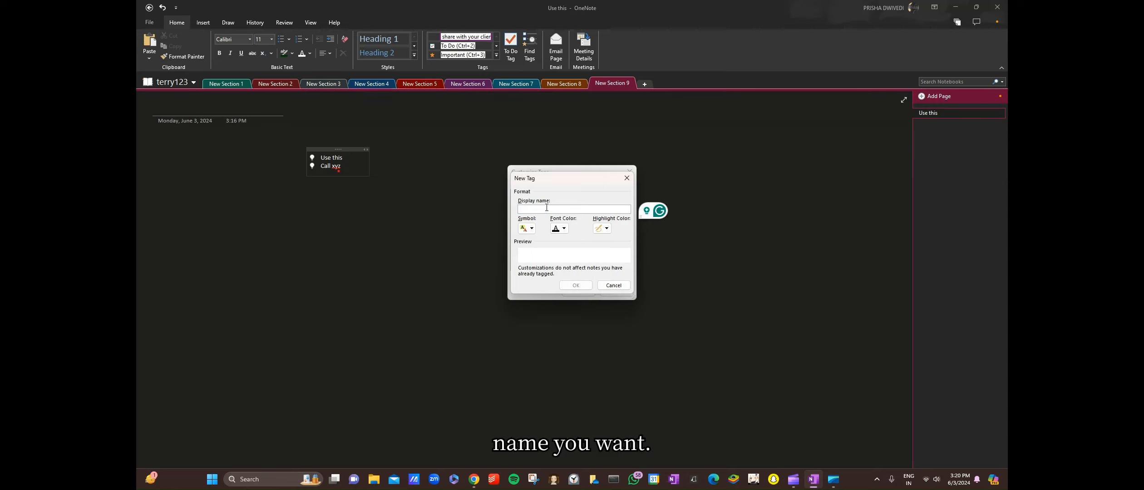
type("hello")
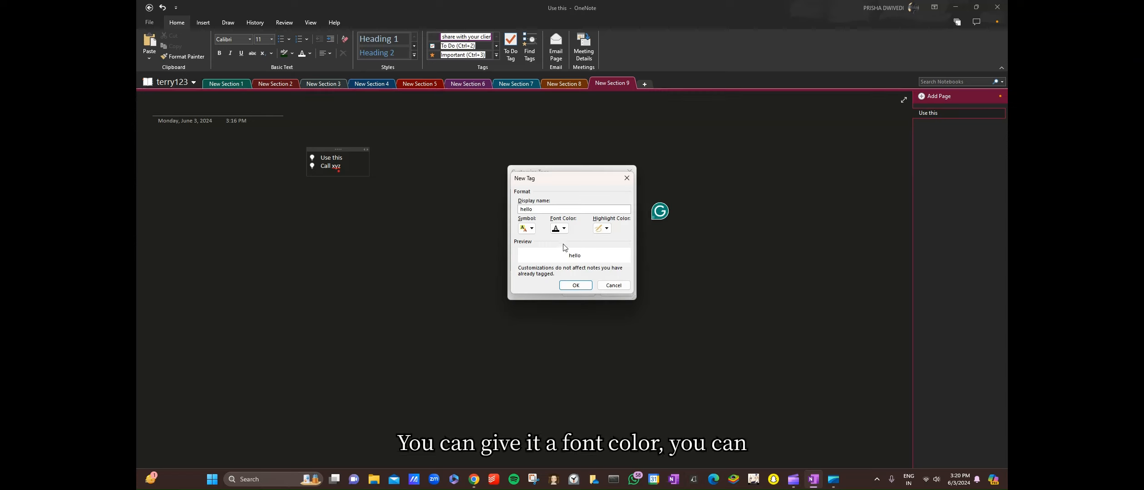
Give the "hello" tag a green highlight and a blue circle symbol, and save it to the tag list
left_click(607, 228)
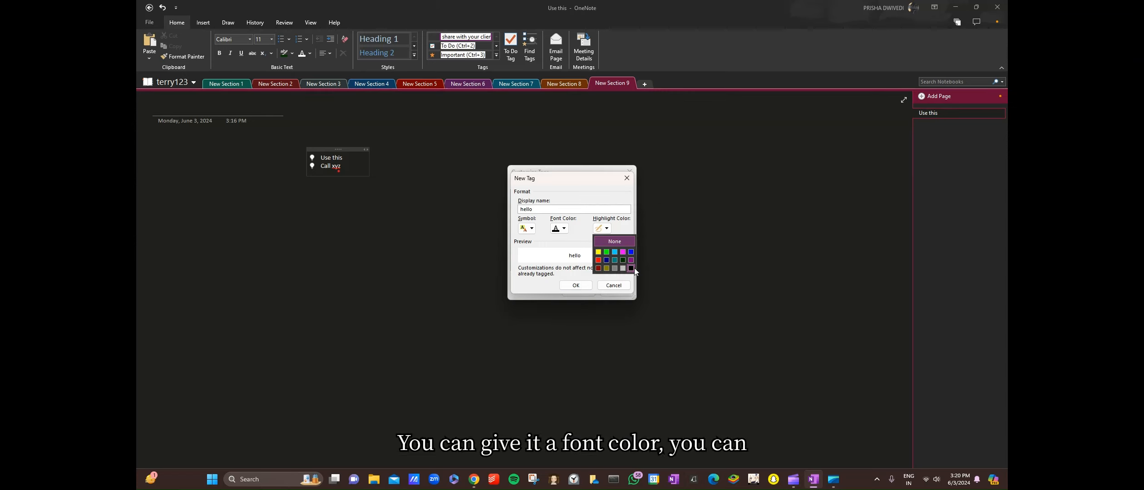
left_click(606, 252)
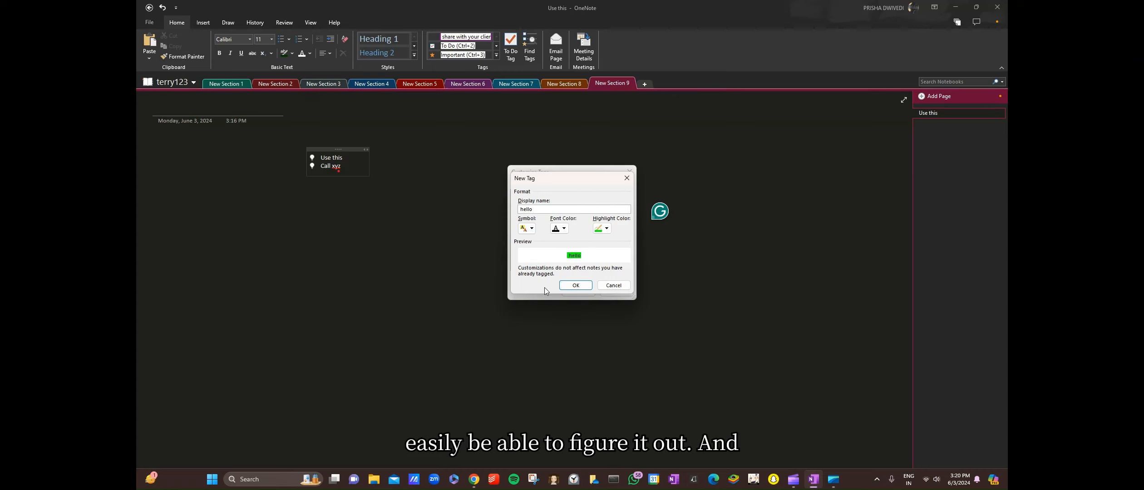
left_click(536, 229)
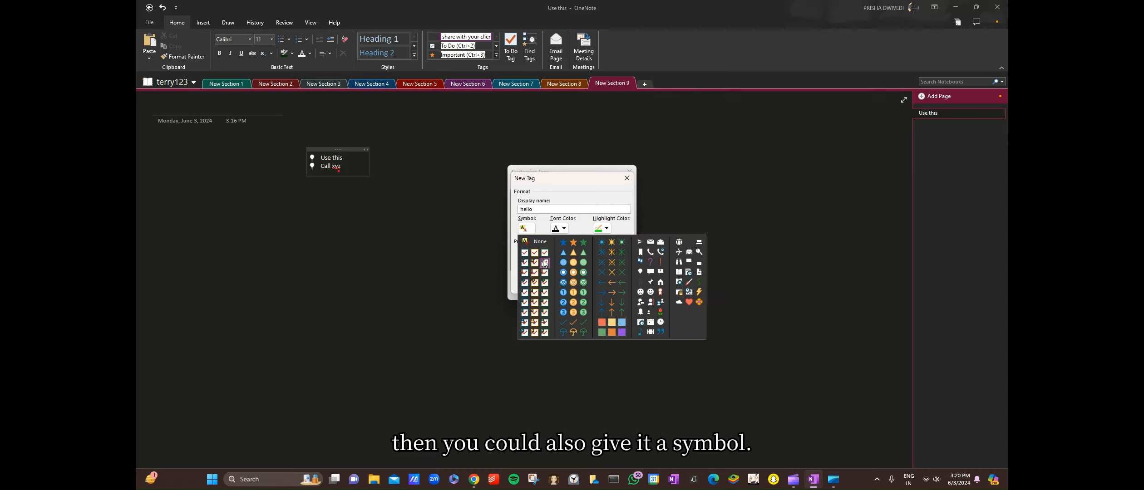
left_click(563, 263)
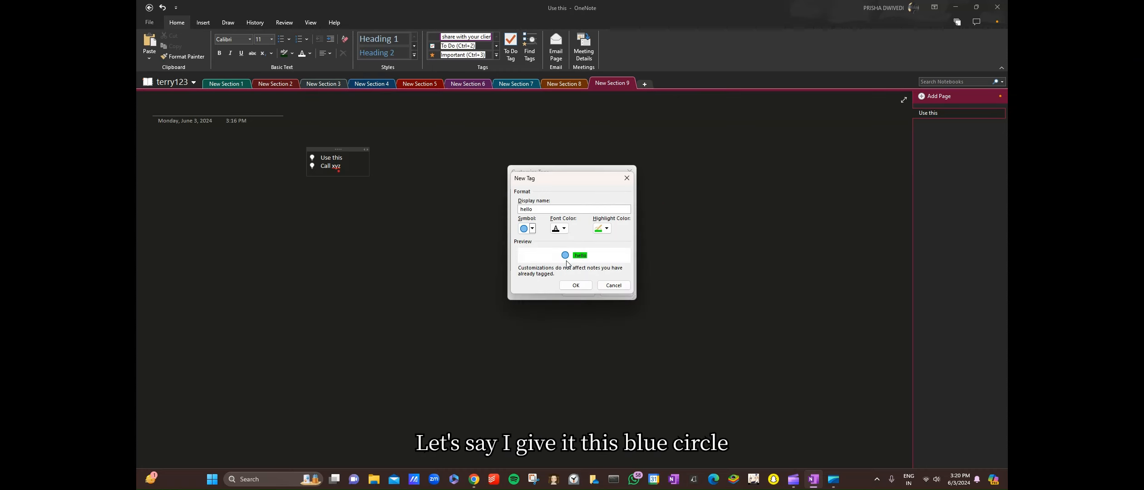
left_click(576, 286)
left_click(584, 291)
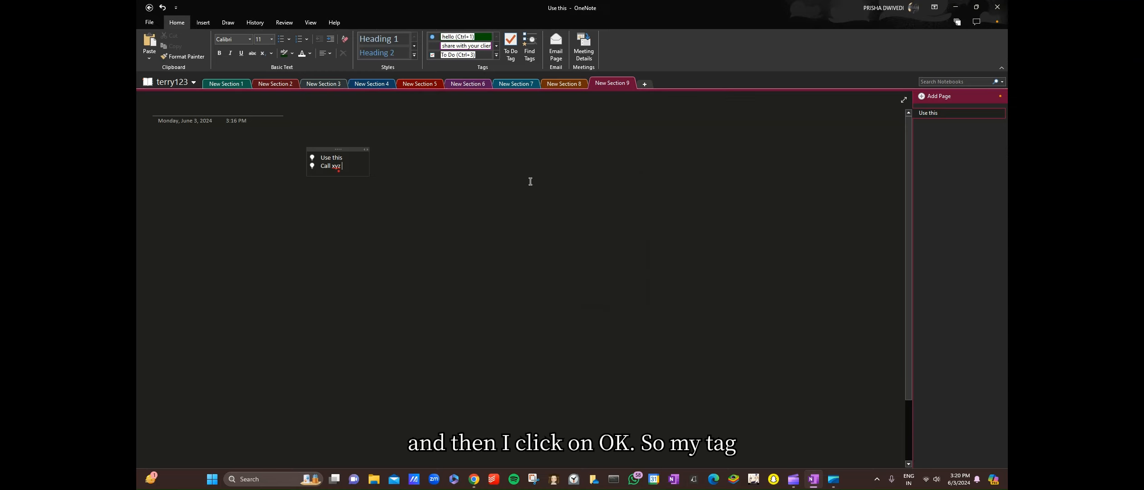
Apply the hello tag to "Call xyz" and add a separate hello-tagged note with the lines "Hello" and "This is my tag"
left_click(473, 37)
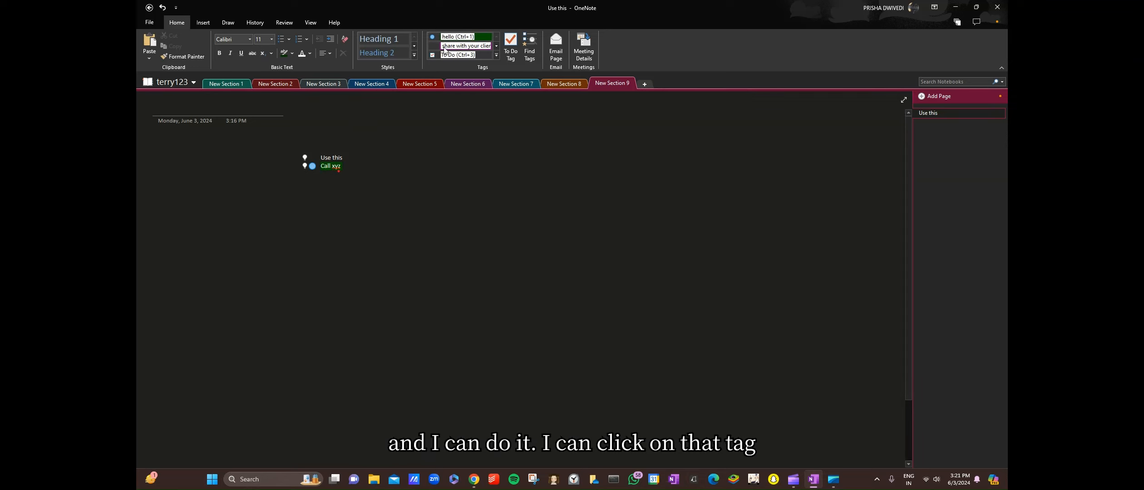
left_click(429, 135)
key("ctrl+1")
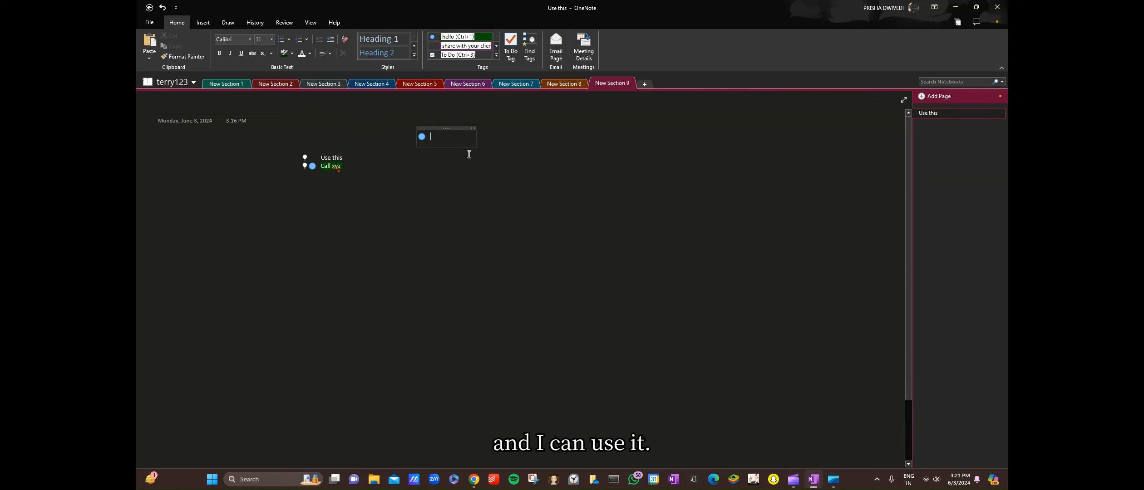
type("hello")
key("Return")
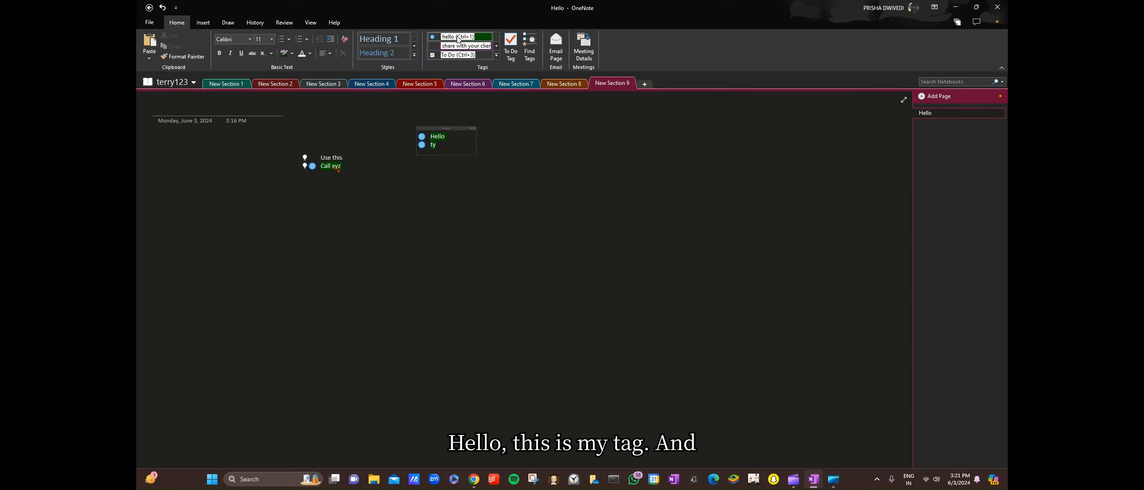
key("BackSpace")
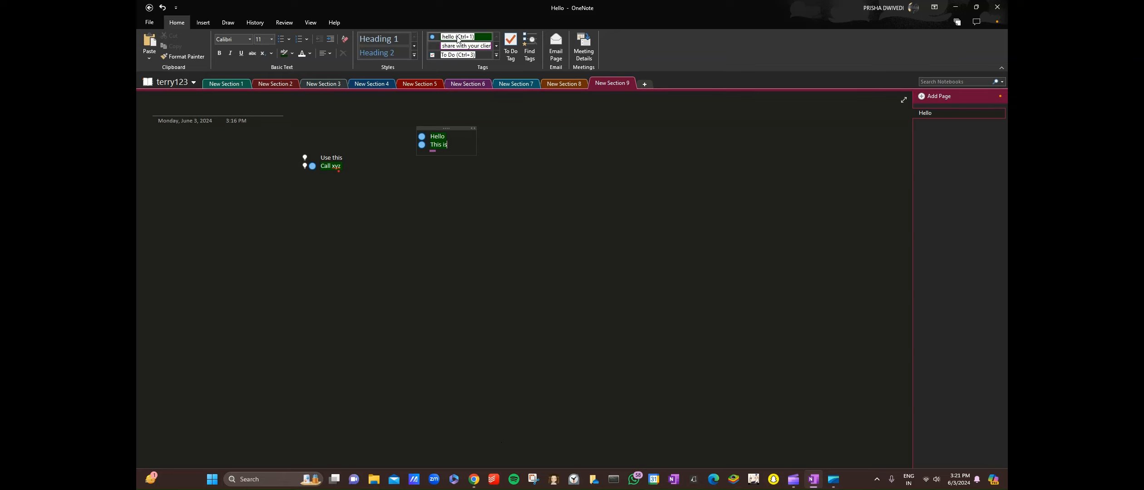
type("his is my tag")
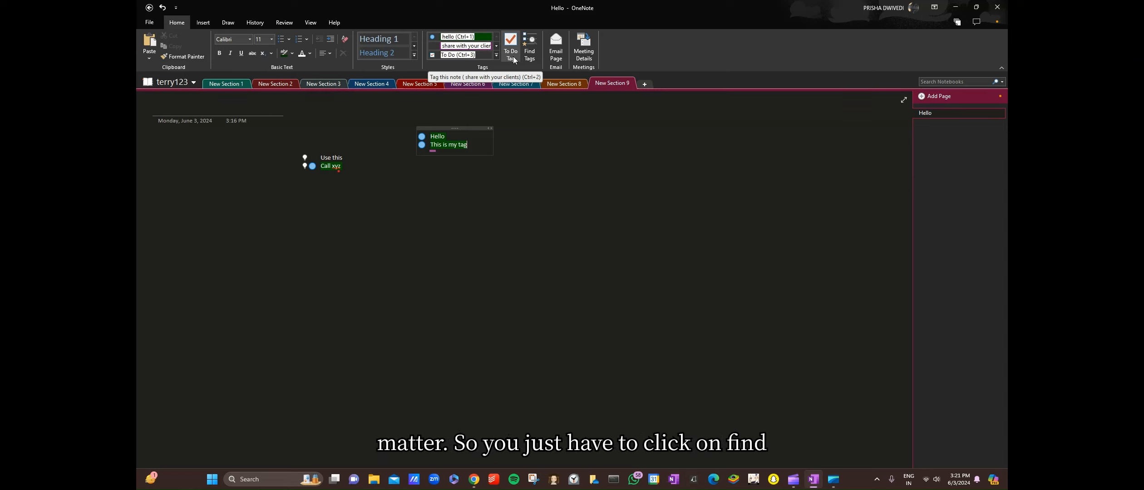
Find the notebook's tagged notes to review the hello entries, and close the tags summary
left_click(529, 49)
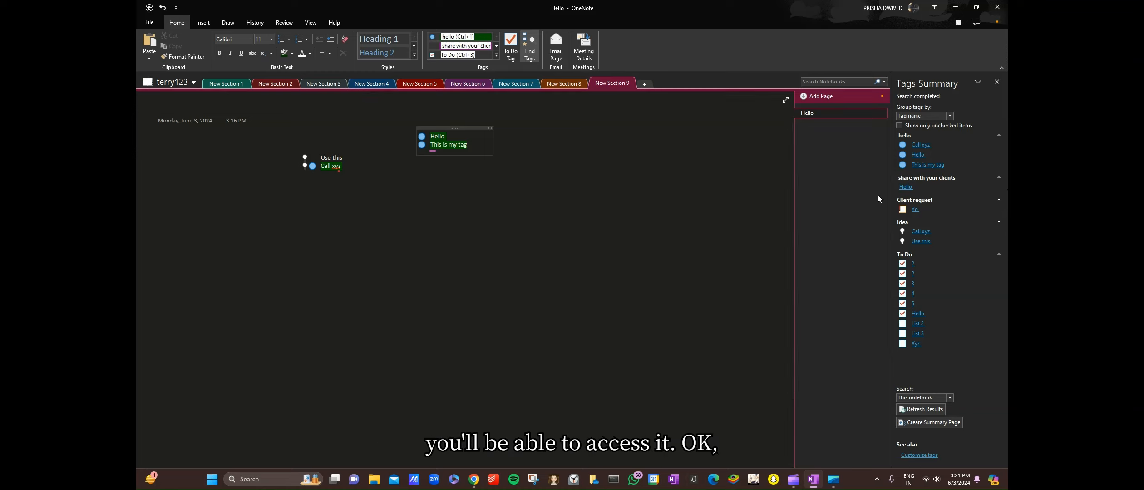
left_click(997, 82)
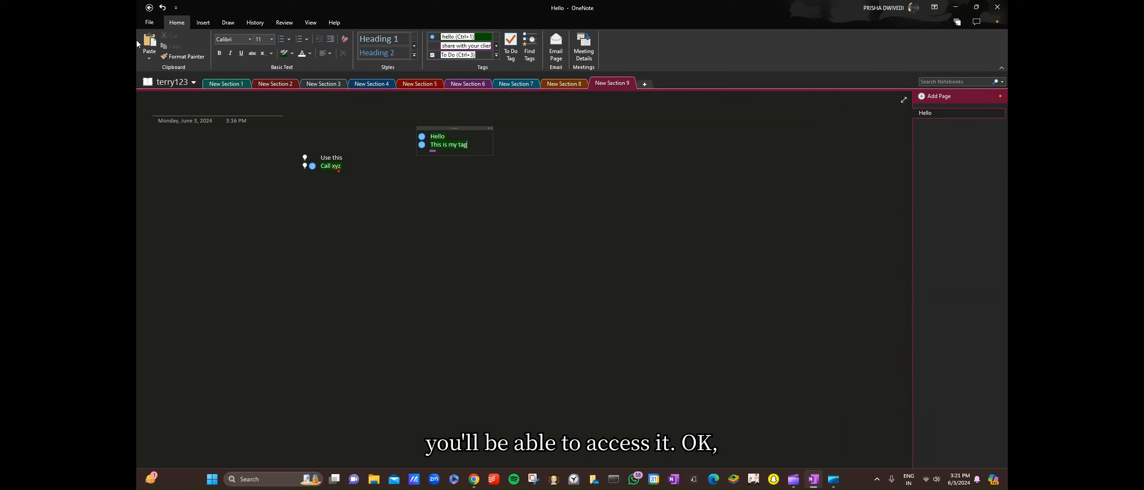
Add a new section after New Section 9 and create a page in it from the Simple To Do List template
left_click(207, 26)
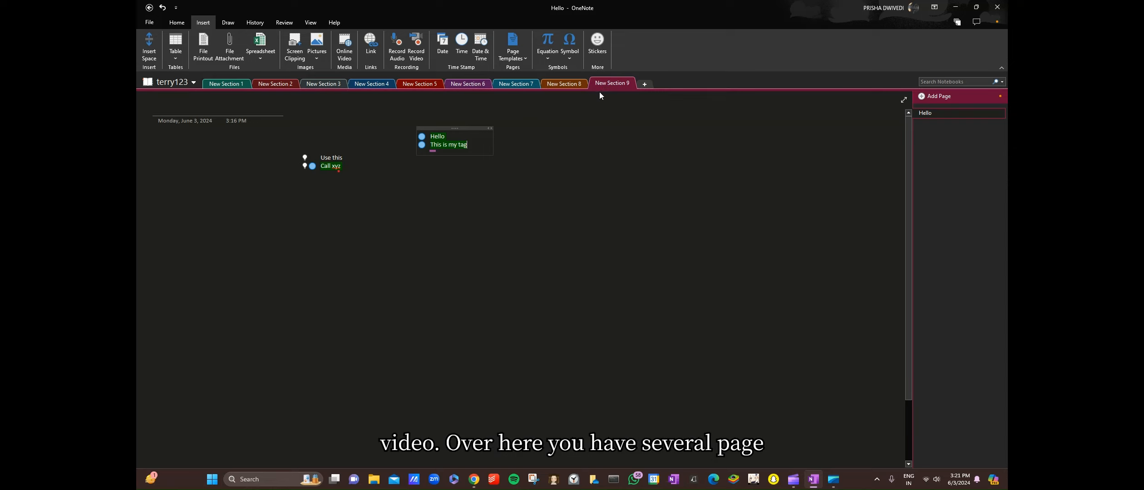
left_click(645, 84)
left_click(509, 53)
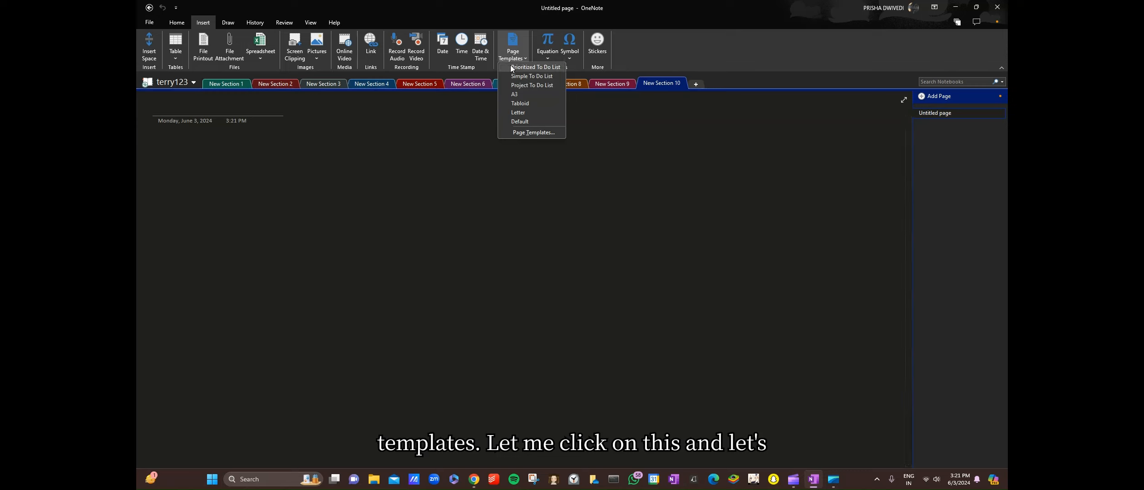
left_click(533, 76)
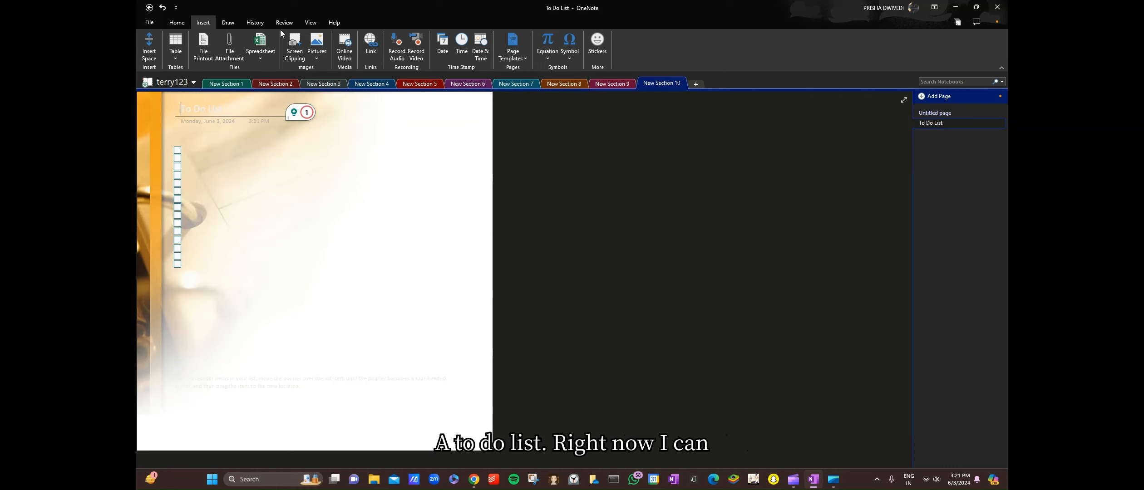
left_click(224, 44)
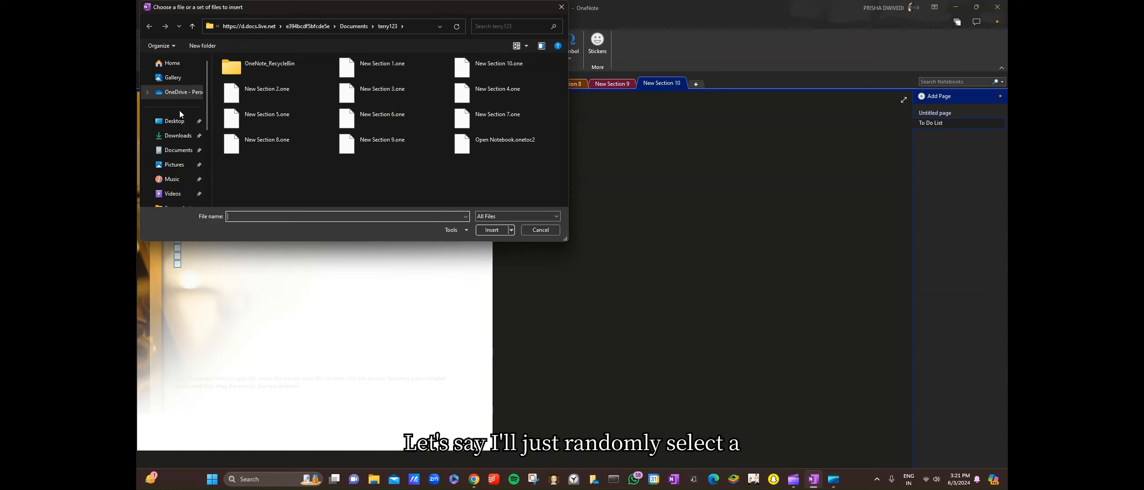
left_click(181, 123)
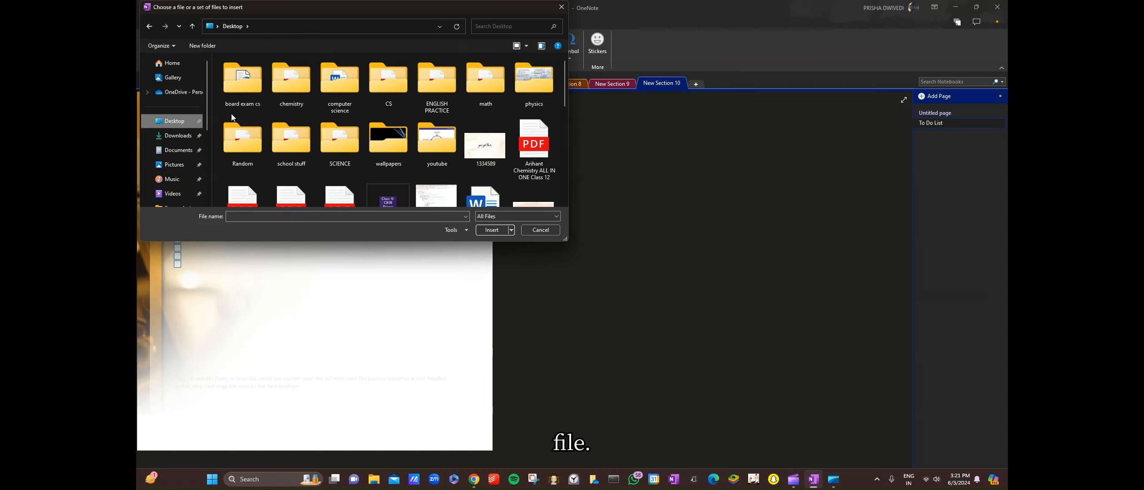
double_click(332, 94)
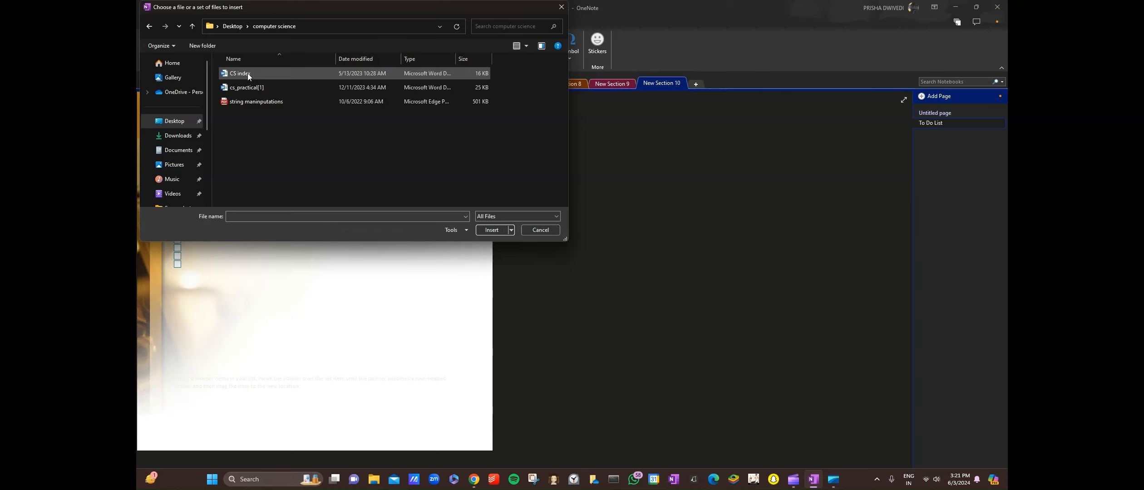
left_click(254, 76)
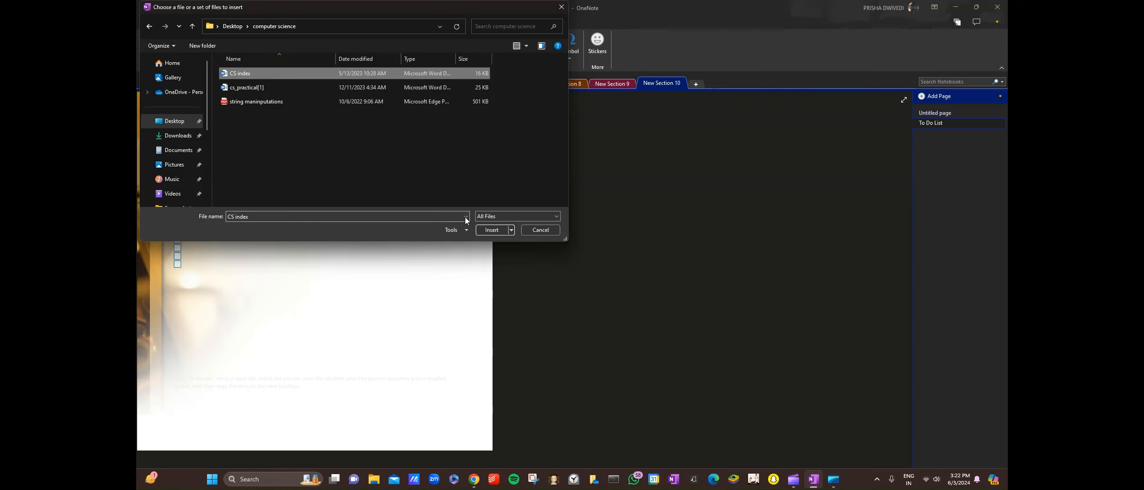
left_click(490, 230)
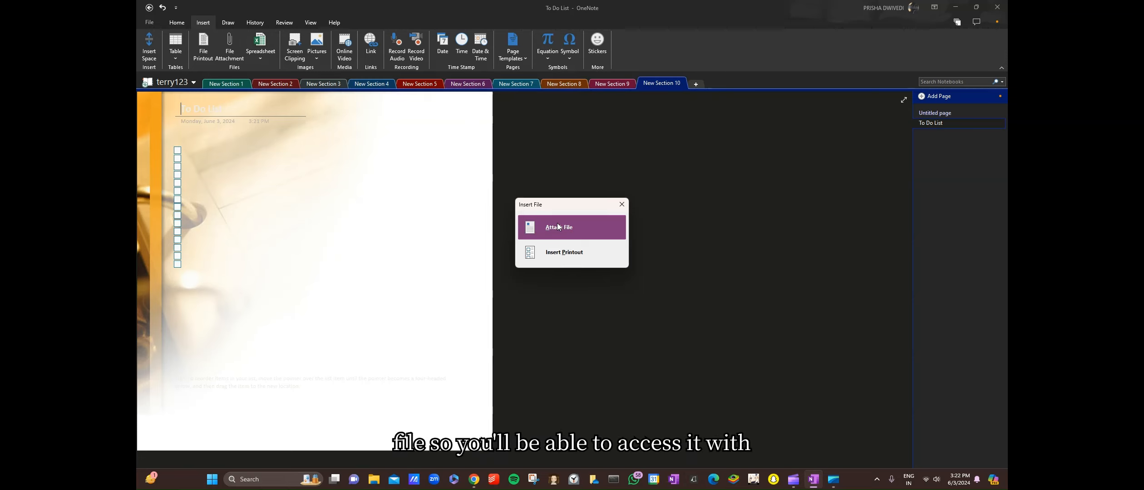
left_click(557, 227)
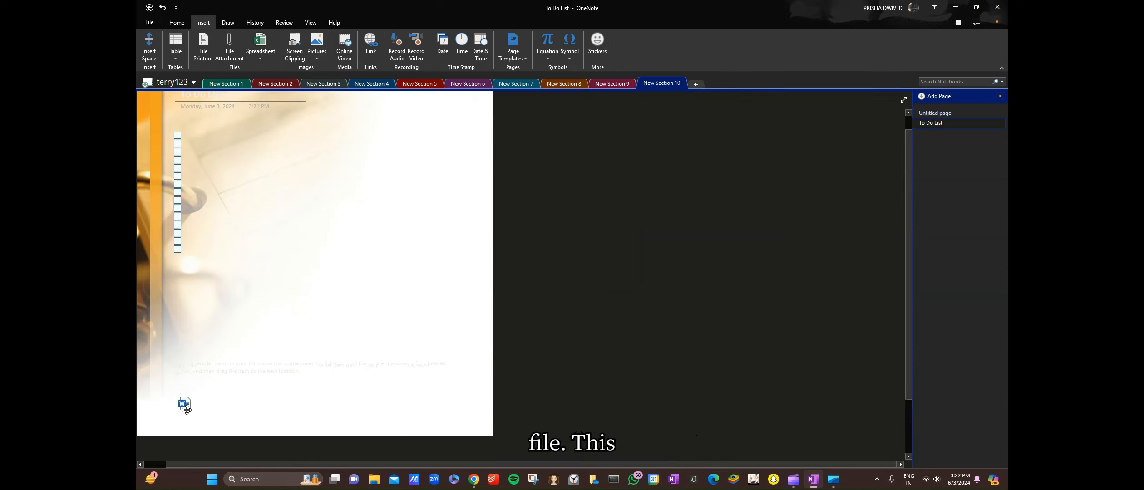
left_click_drag(185, 404, 689, 302)
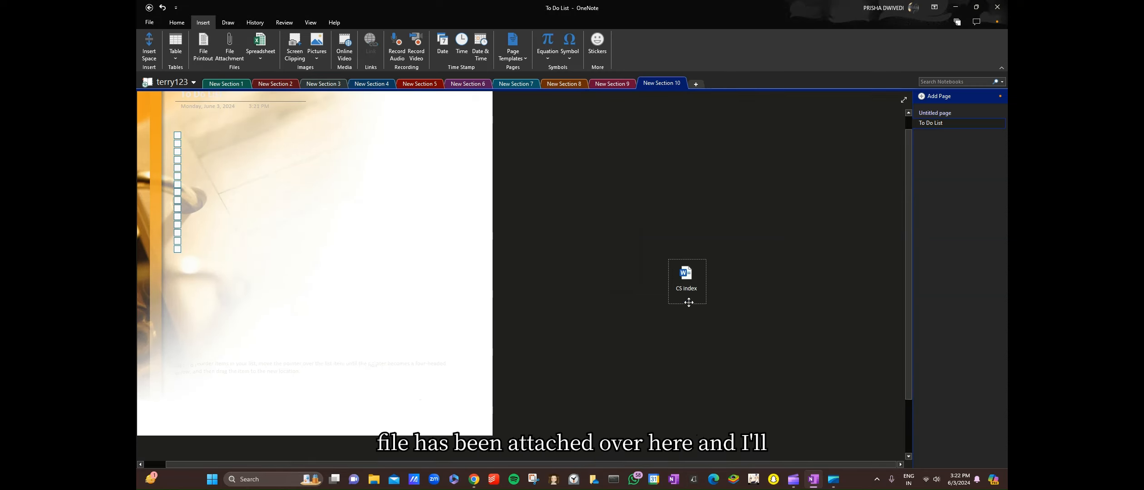
Open the attached "CS index" file from the page, accepting the file warning, and dismiss the message
double_click(687, 276)
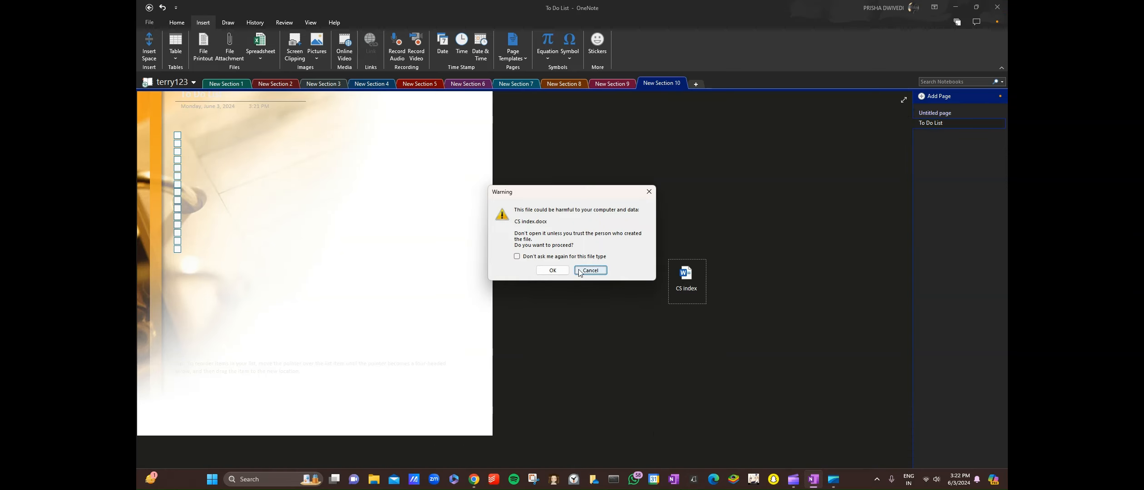
left_click(561, 275)
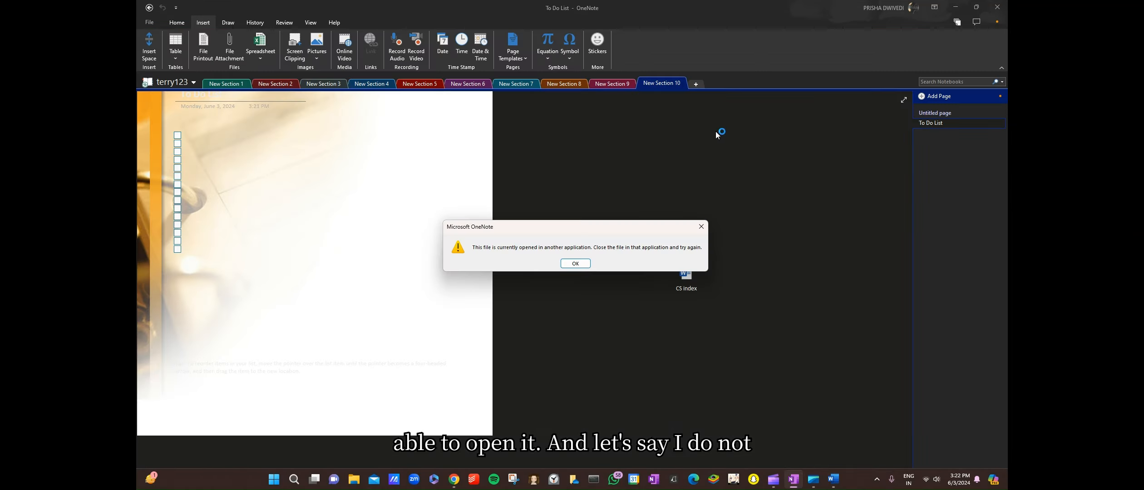
left_click(702, 226)
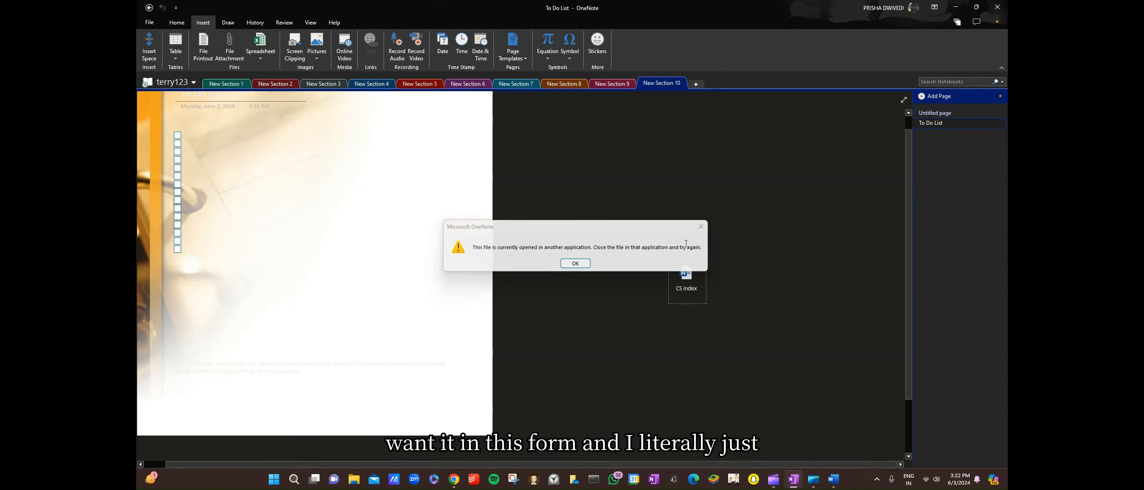
Add another new section and insert the "CS index" file on its page as a printout, checking its pages
left_click(695, 84)
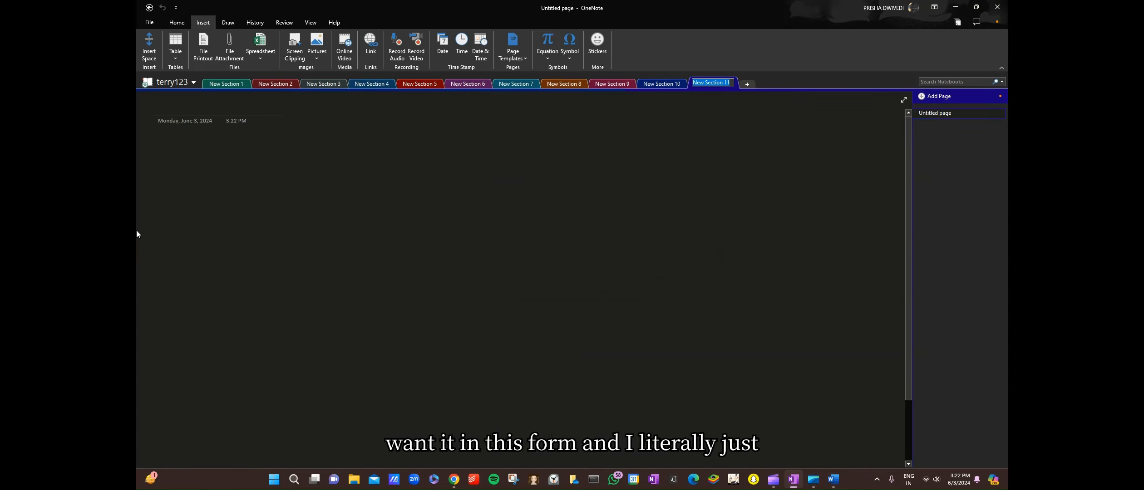
left_click(231, 53)
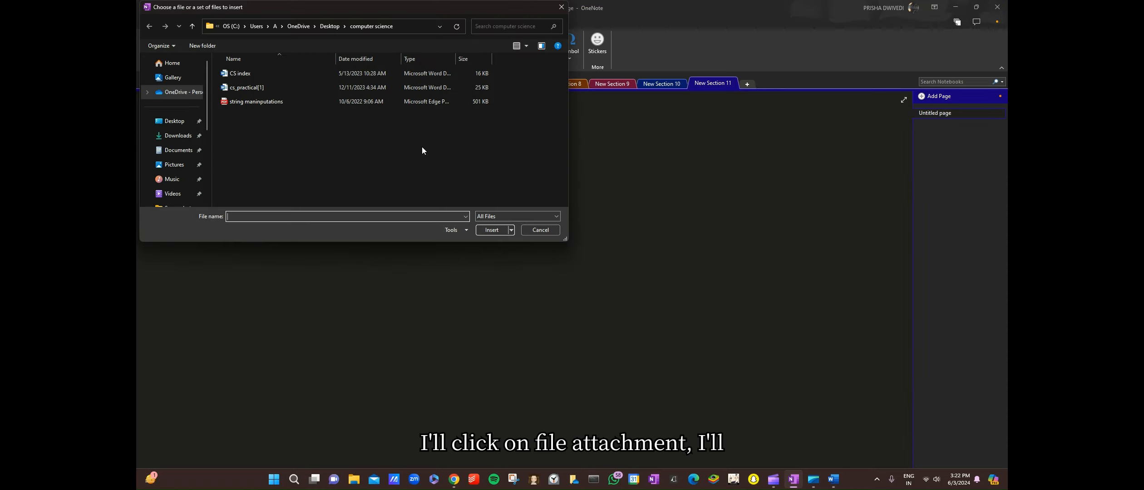
double_click(243, 74)
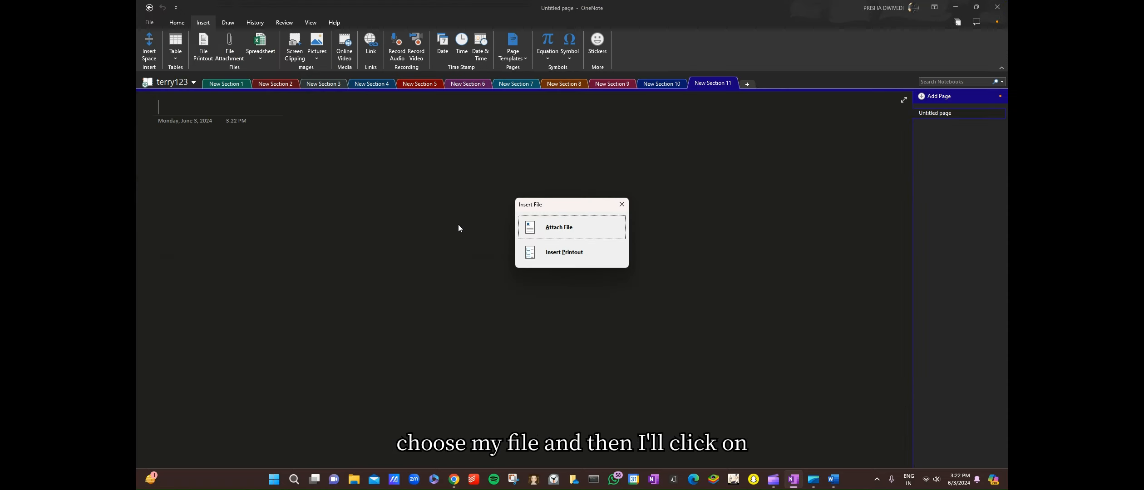
left_click(562, 254)
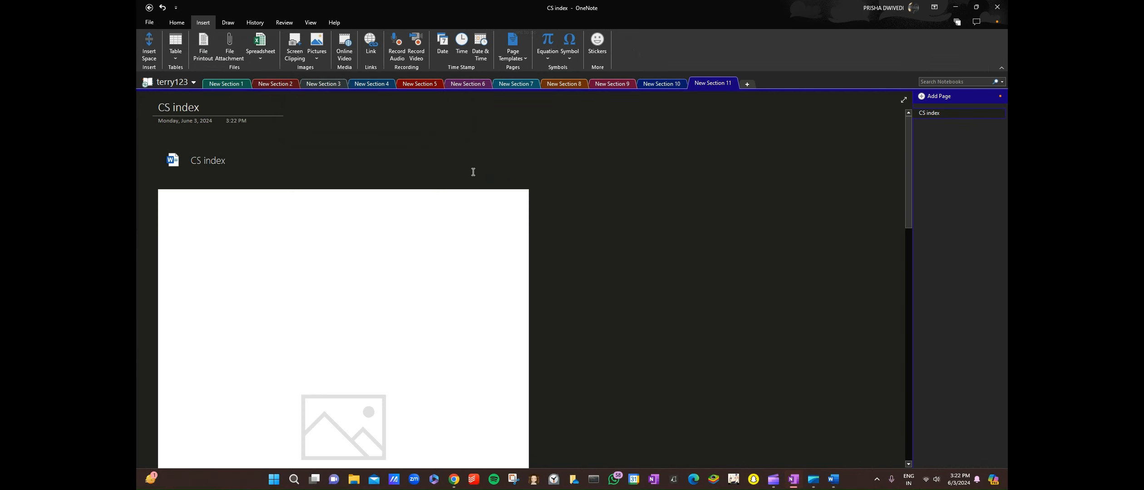
scroll(576, 253, "down", 3)
scroll(608, 298, "up", 3)
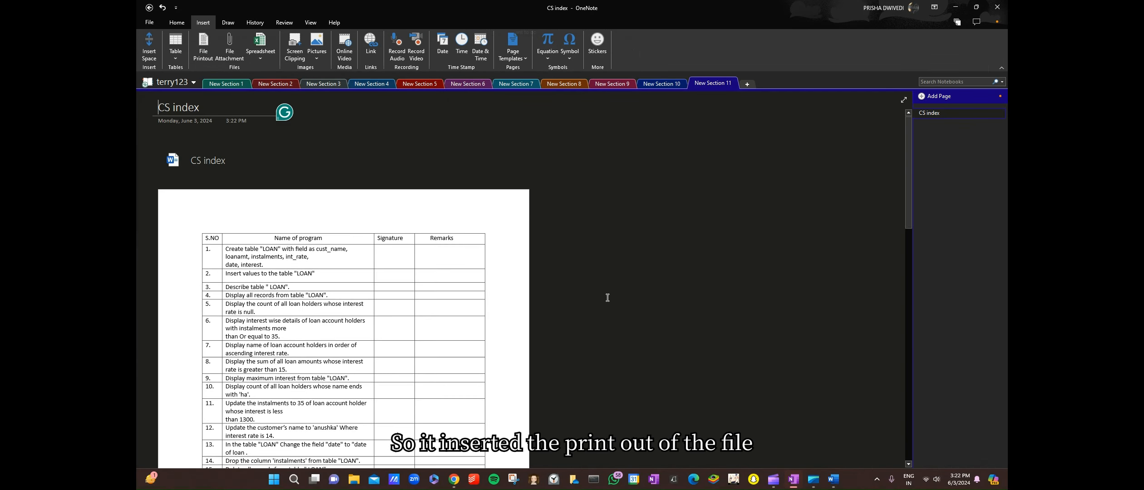
scroll(608, 298, "down", 10)
scroll(607, 299, "up", 12)
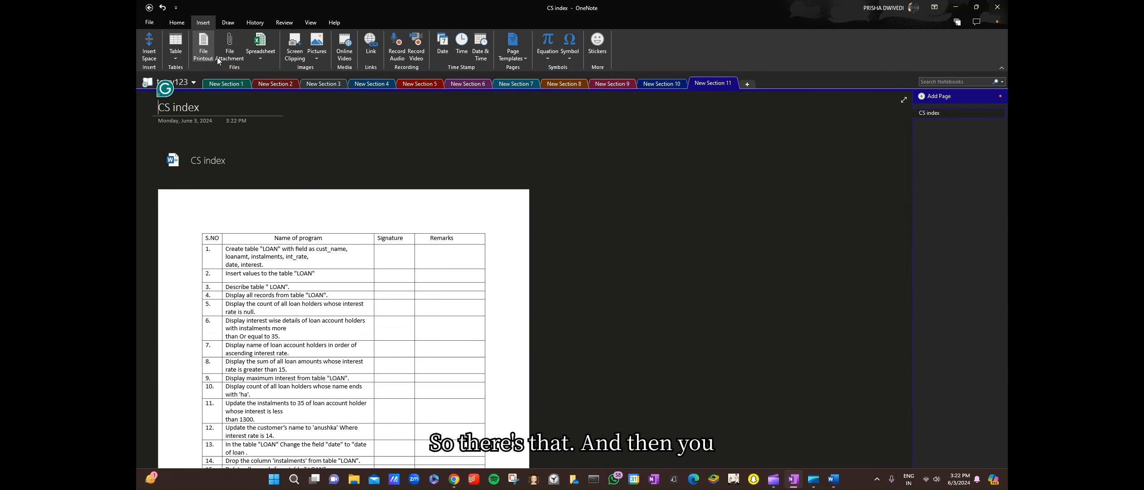
Look through the available symbols and open the stickers collection
left_click(569, 58)
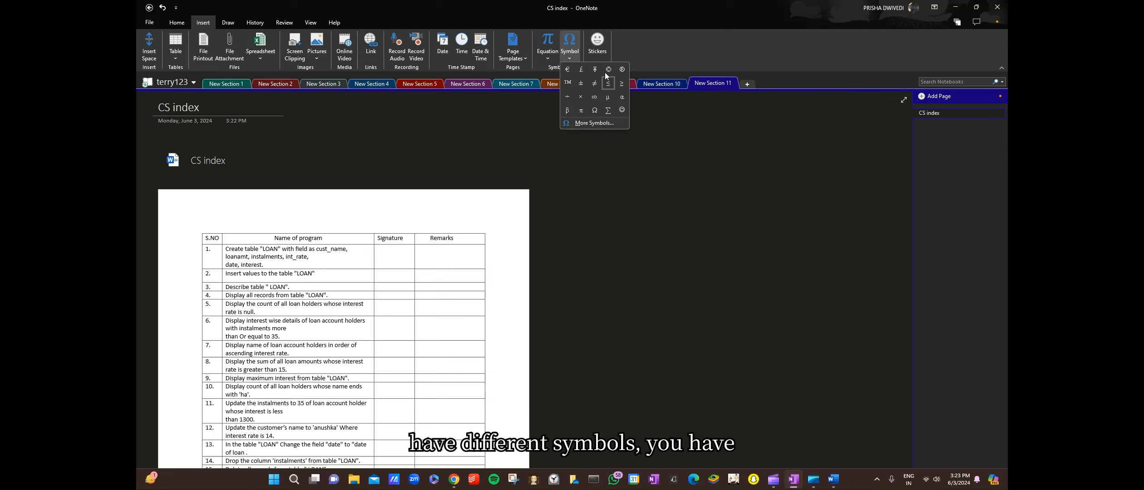
left_click(597, 43)
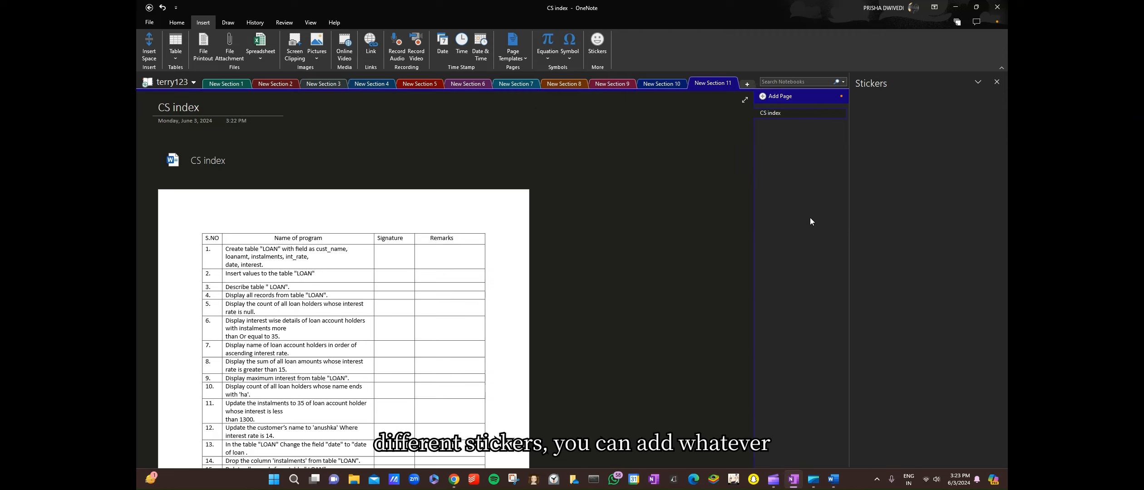